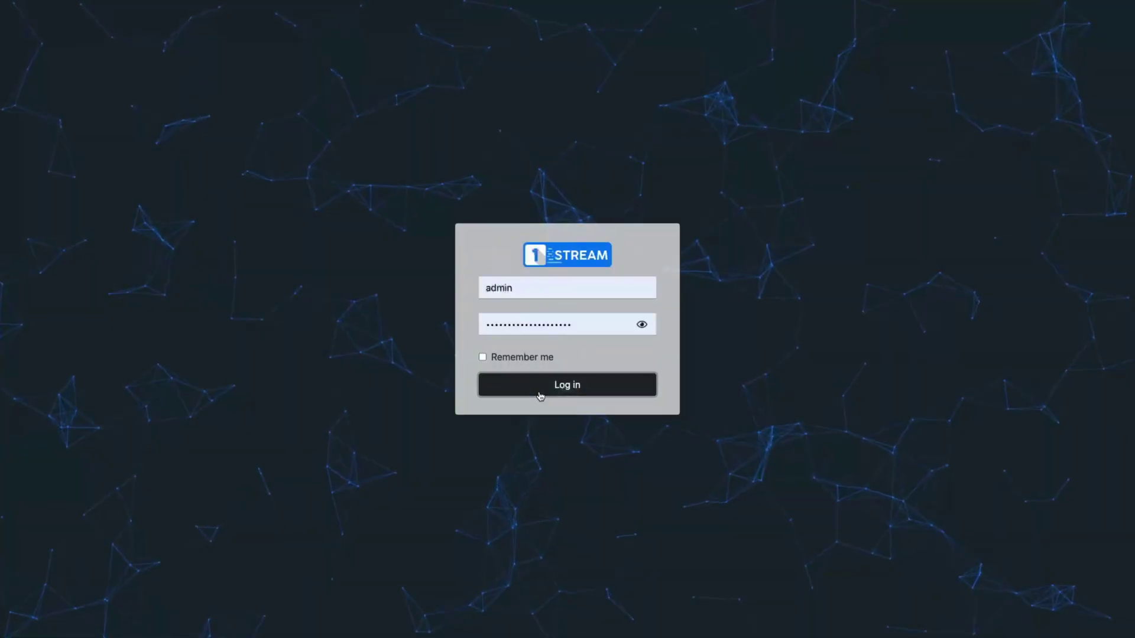
Sign in and confirm the software update of the panel to version 2.0.7.
key(Return)
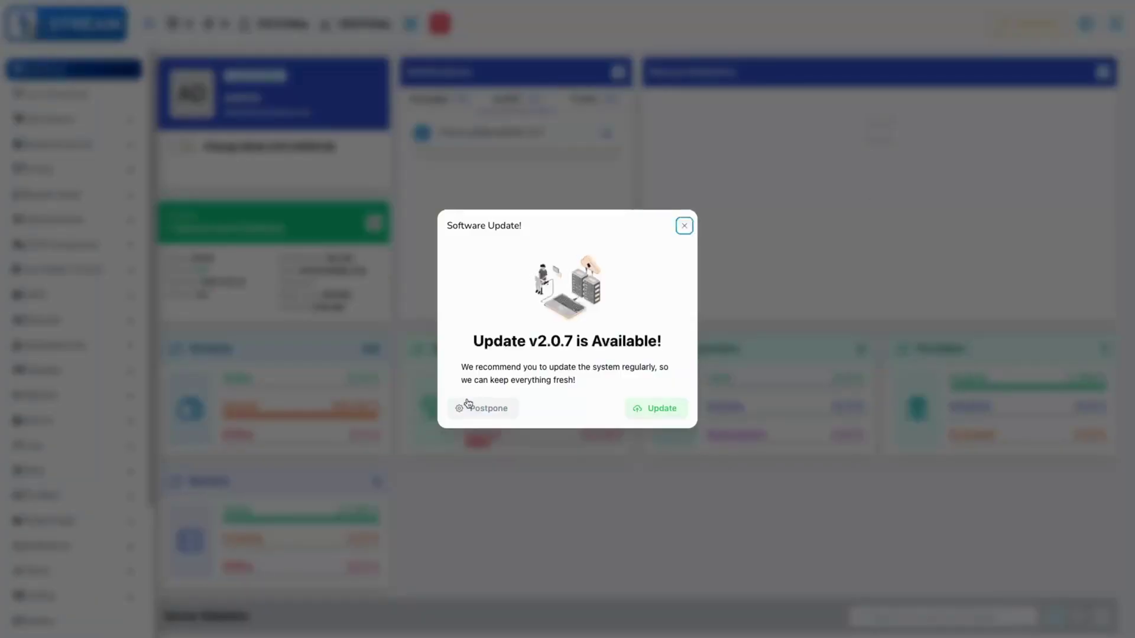
click(652, 413)
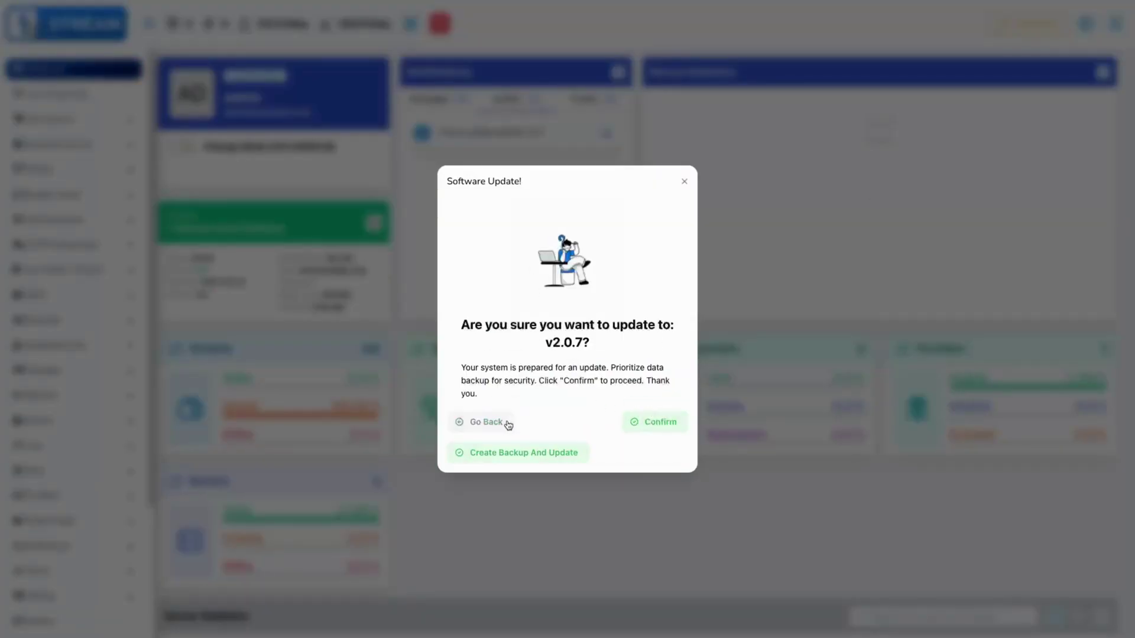
click(660, 423)
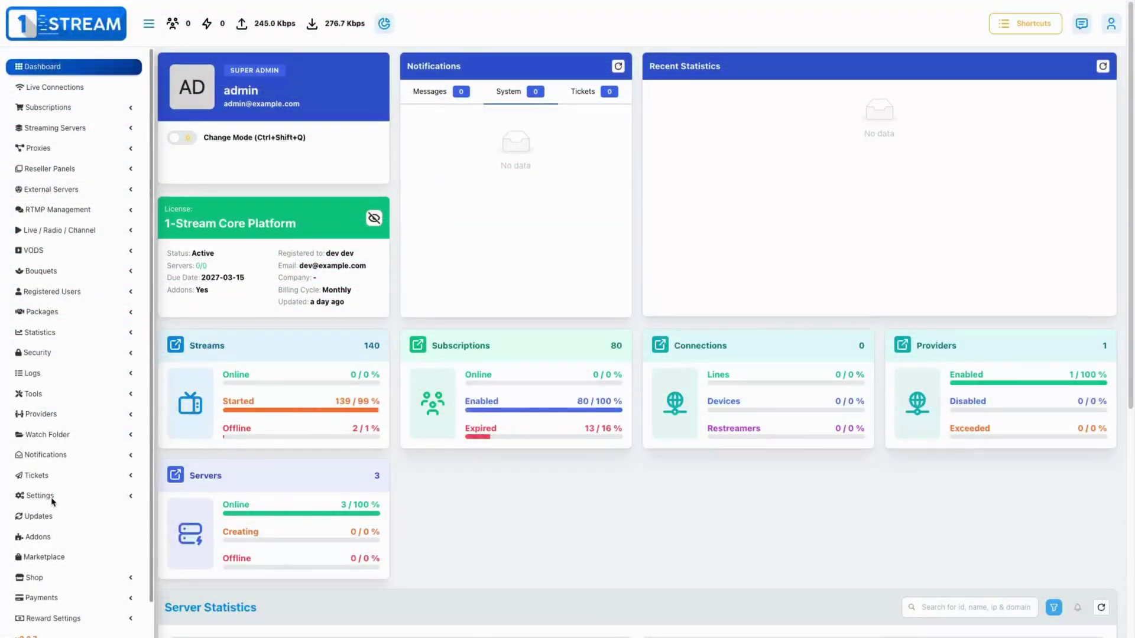
Search the Translations keys for securi, EPG, Devices, Manage Distributor and Users.
click(53, 502)
click(49, 558)
text(securi)
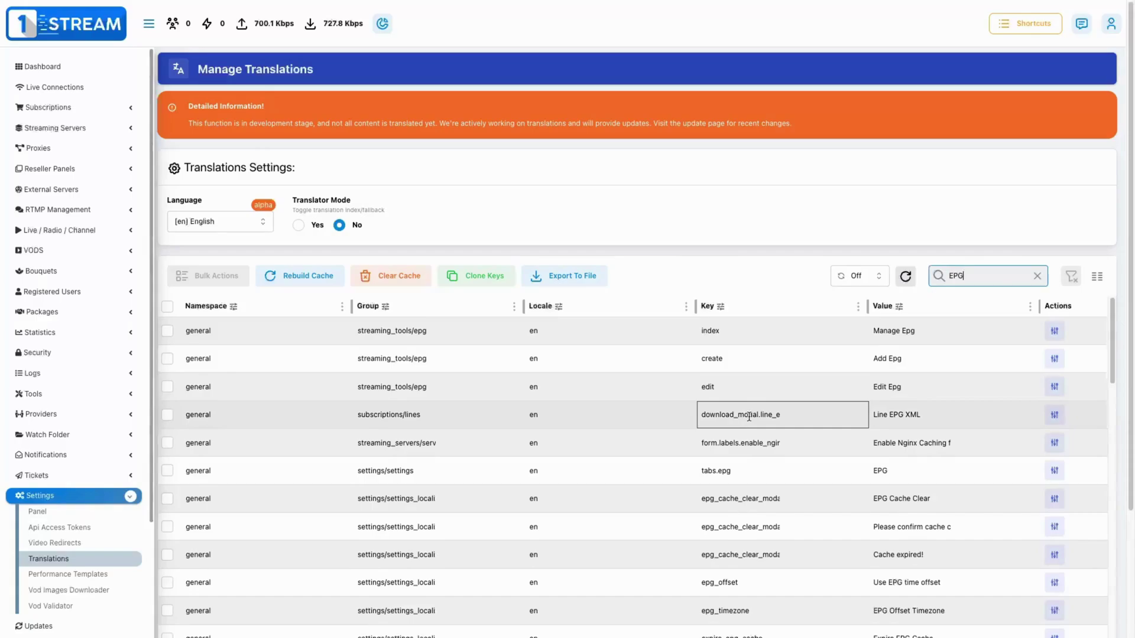
scroll(749, 416, down, 4)
key(BackSpace)
key(BackSpace)
key(BackSpace)
text(Devices)
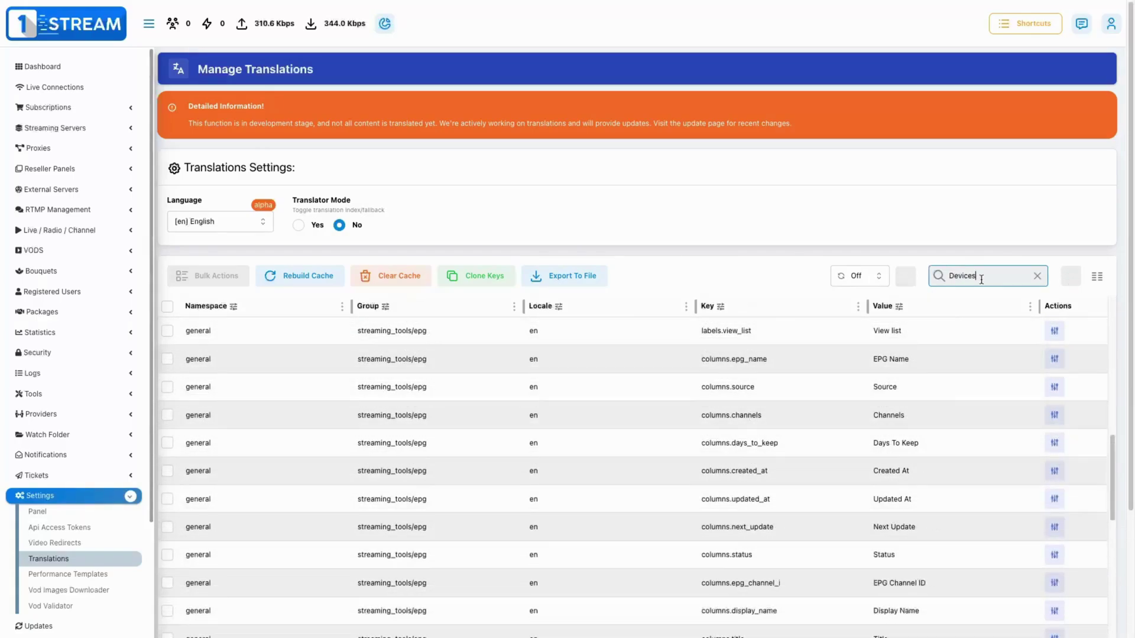
scroll(696, 436, down, 1)
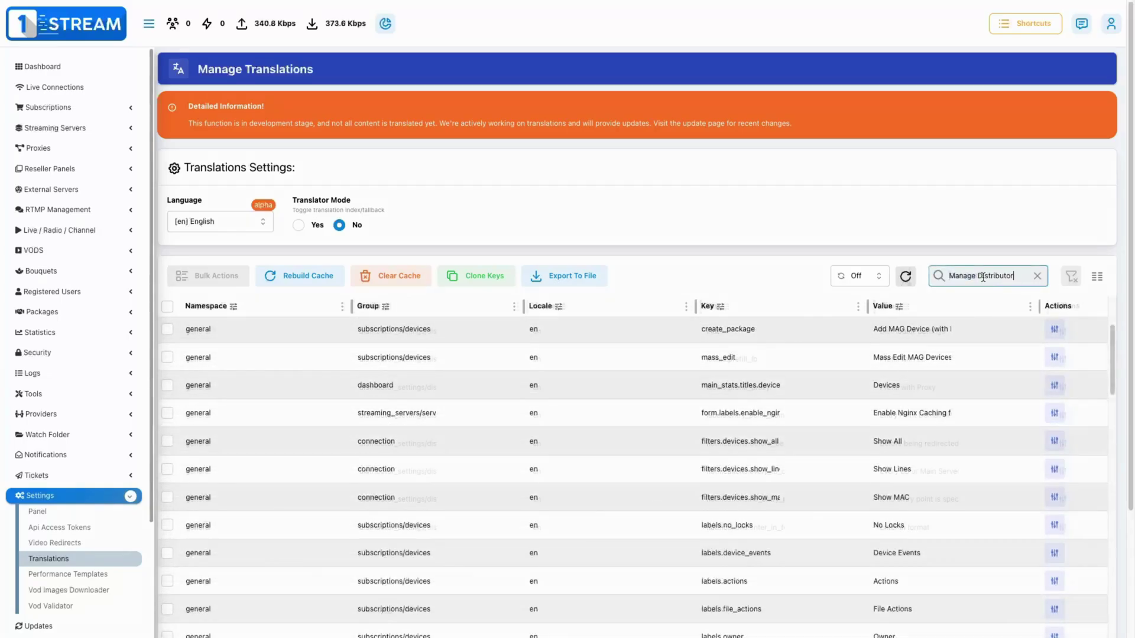
scroll(549, 406, down, 3)
scroll(550, 406, up, 3)
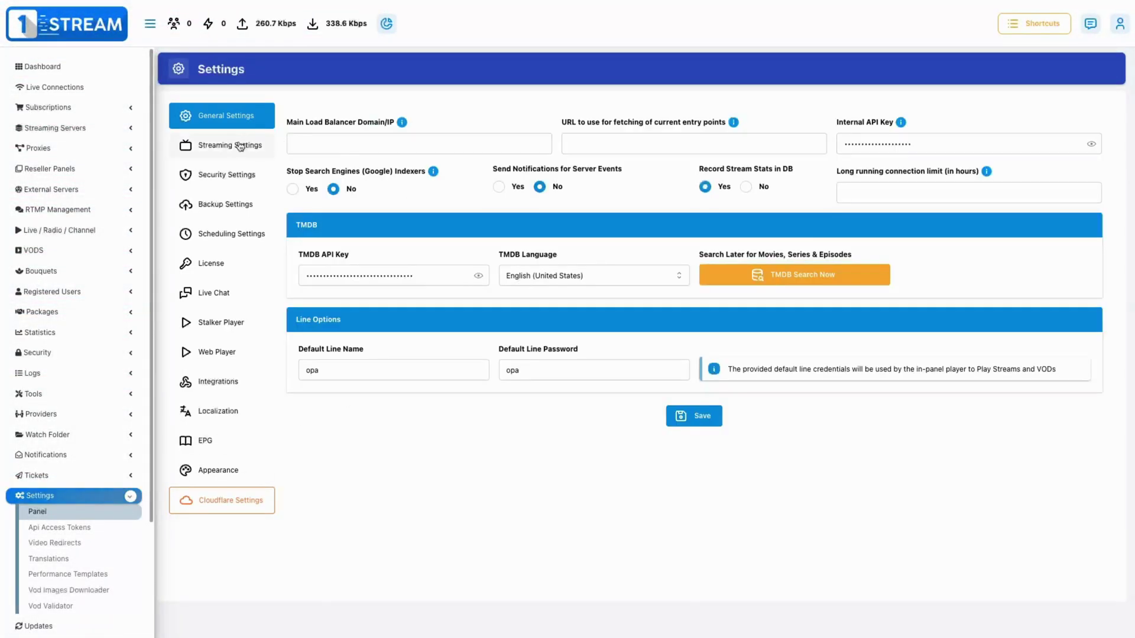
Review the Streaming Settings tab, then the profile's Appearance Settings with timezone and date format.
click(239, 147)
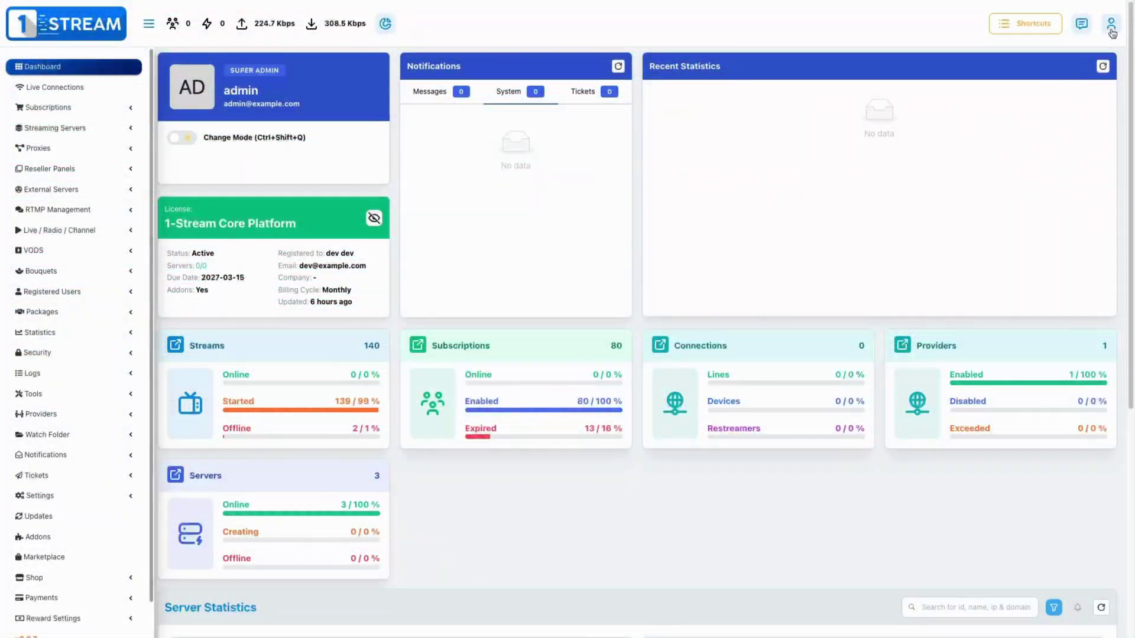
click(1112, 26)
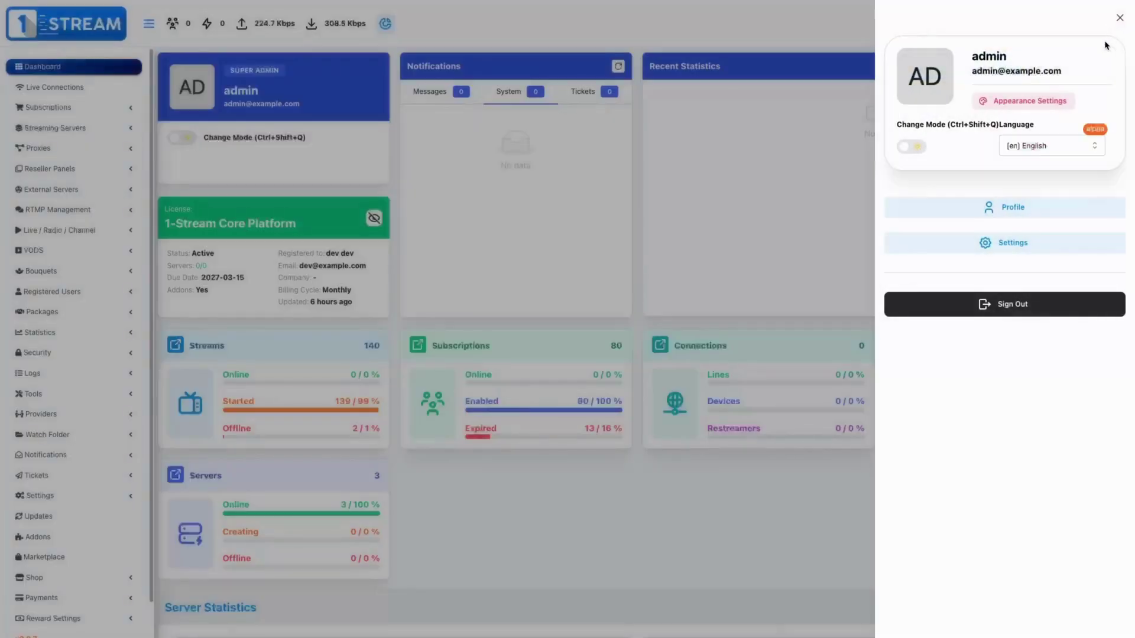
click(1012, 101)
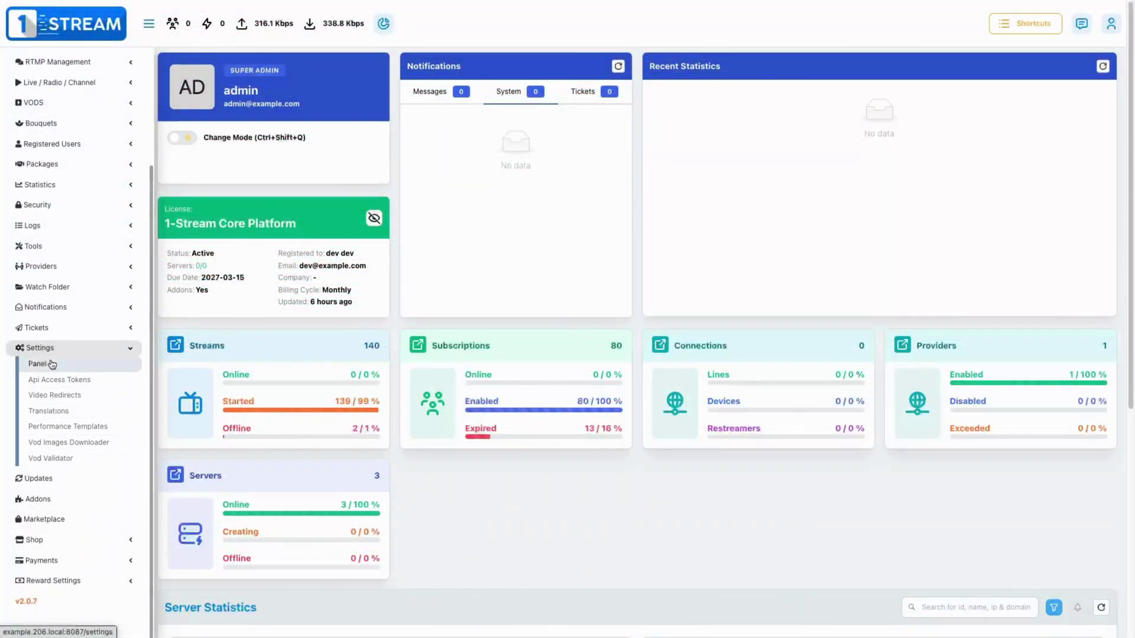
Review the web player defaults, then enable load balancing by IP range and save.
click(52, 365)
click(198, 352)
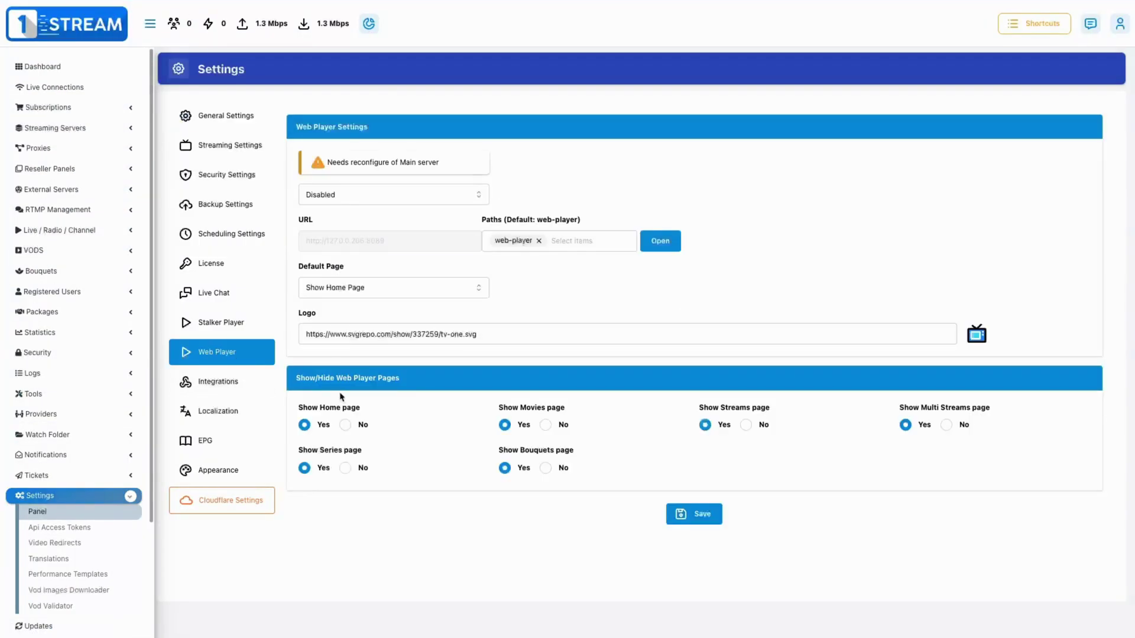
click(390, 296)
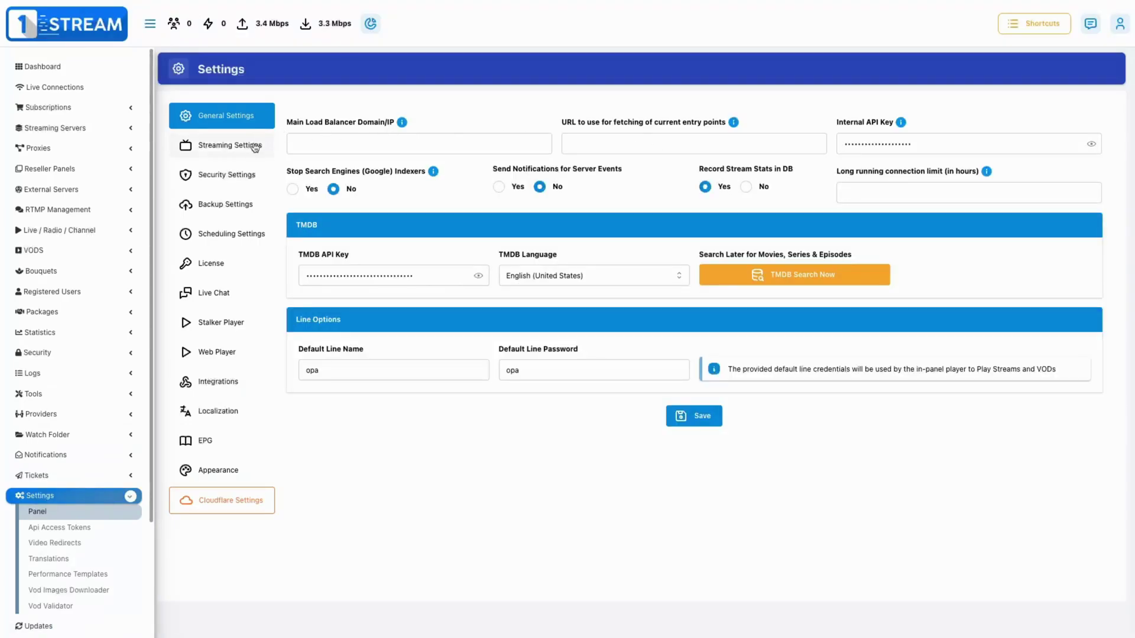
click(255, 146)
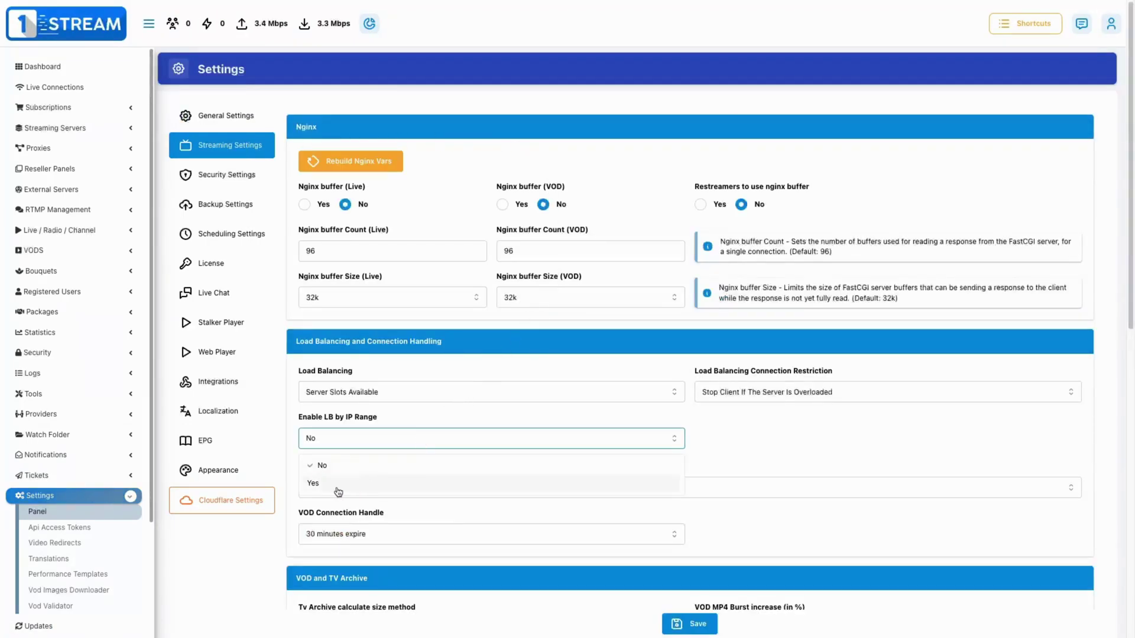
click(688, 626)
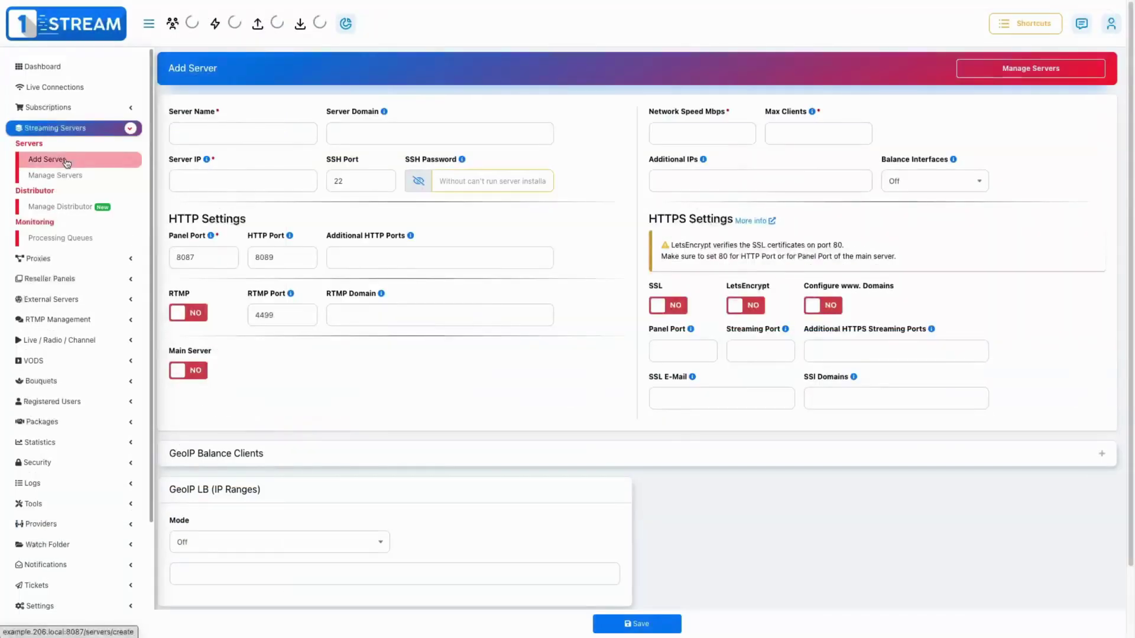
Set a new server's GeoIP LB mode to Block Others with IP range 10.1.20.20/24.
scroll(432, 322, down, 1)
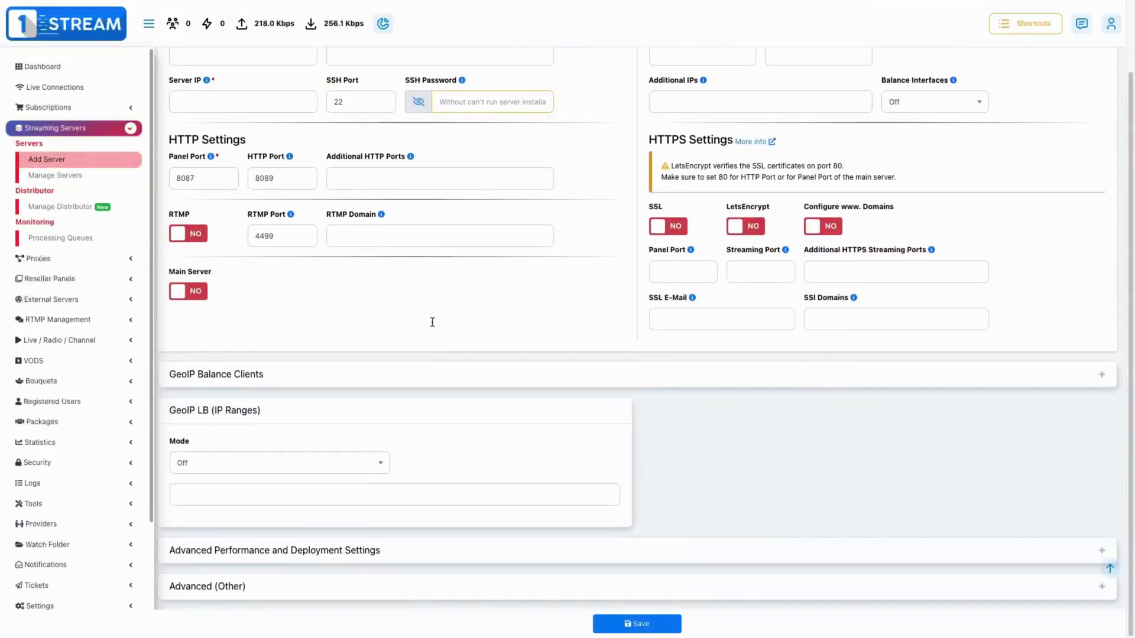
click(362, 464)
click(306, 501)
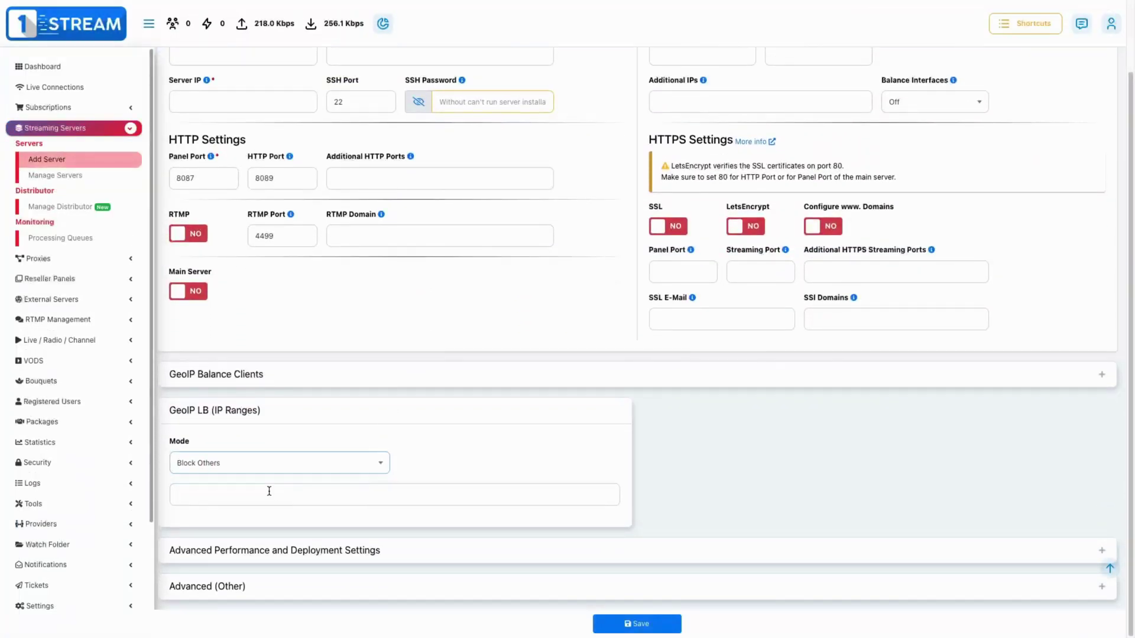
text(10.1.20.20/24)
click(251, 523)
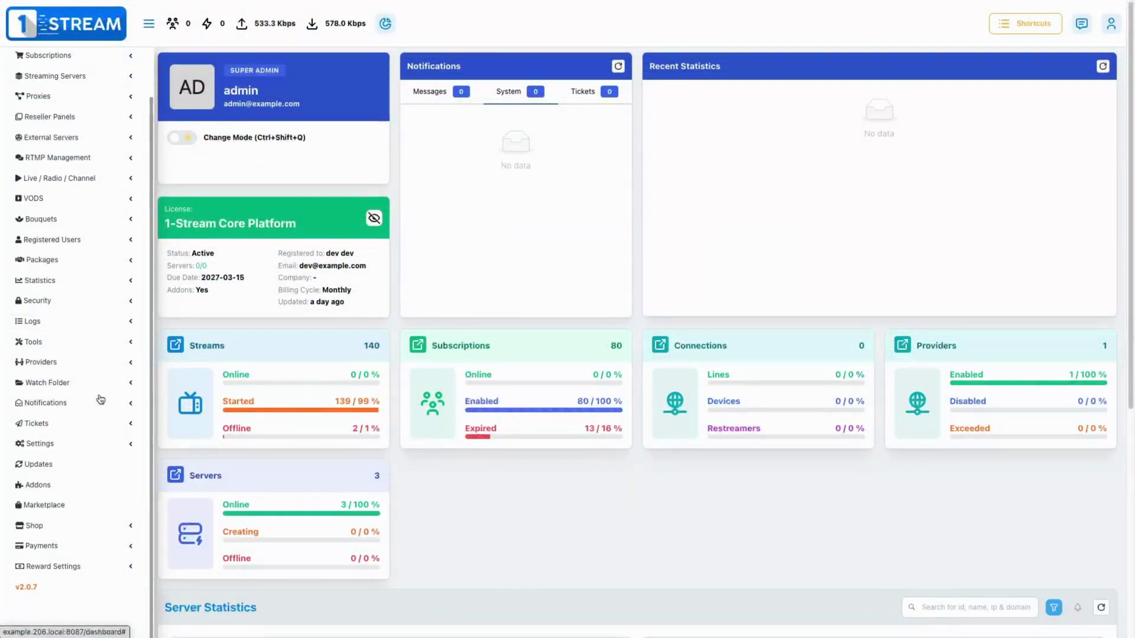
click(93, 445)
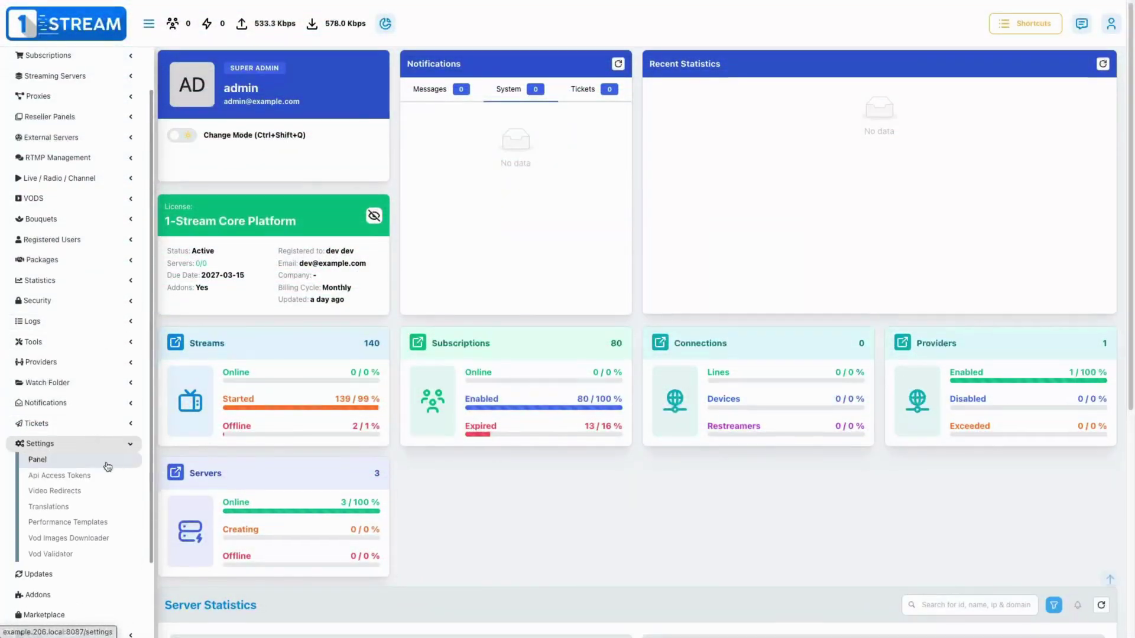
click(36, 461)
click(221, 335)
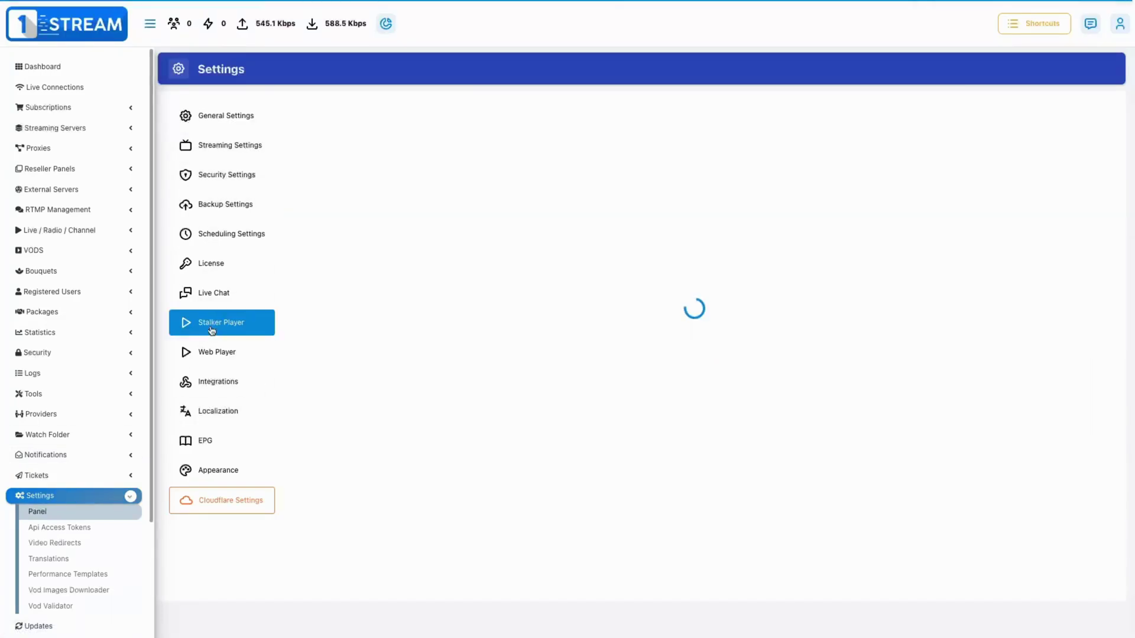
scroll(615, 352, down, 12)
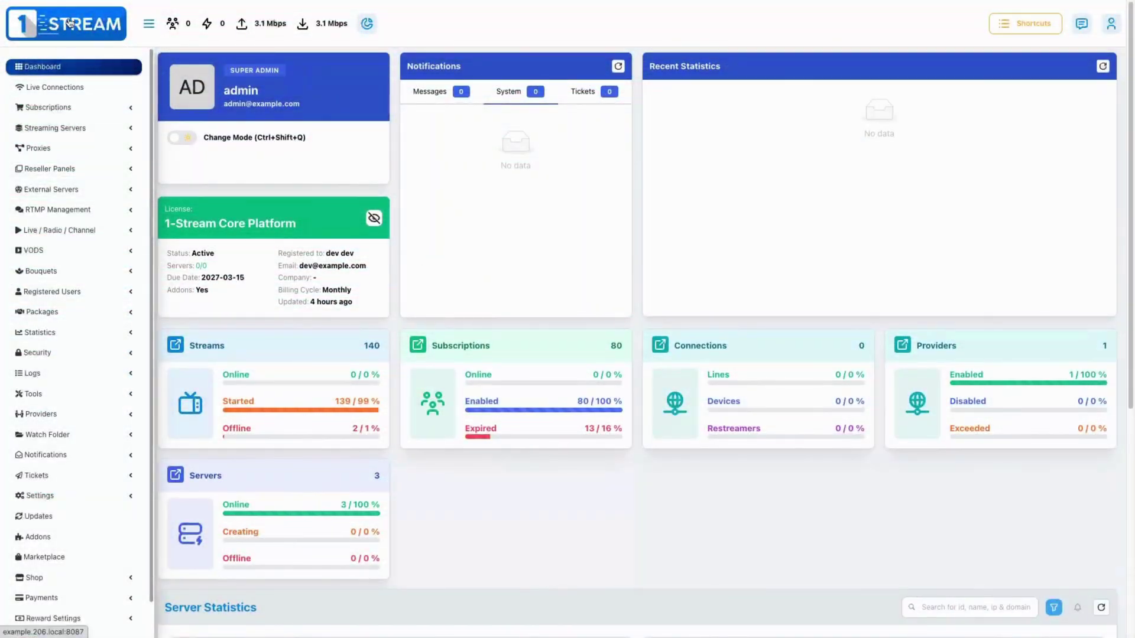
click(70, 23)
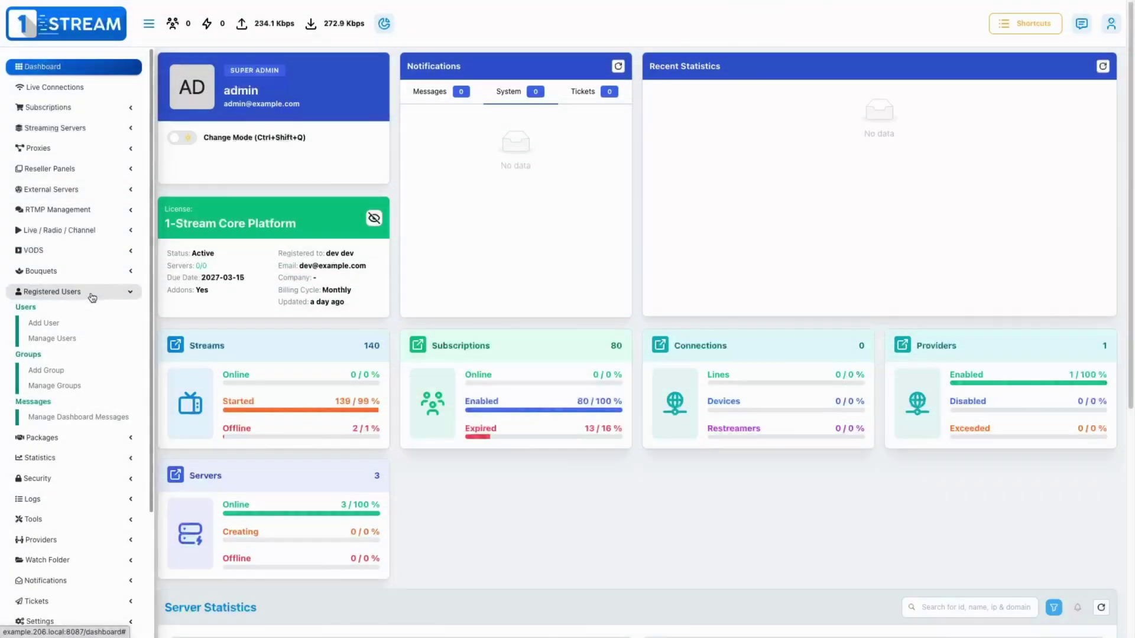
click(66, 342)
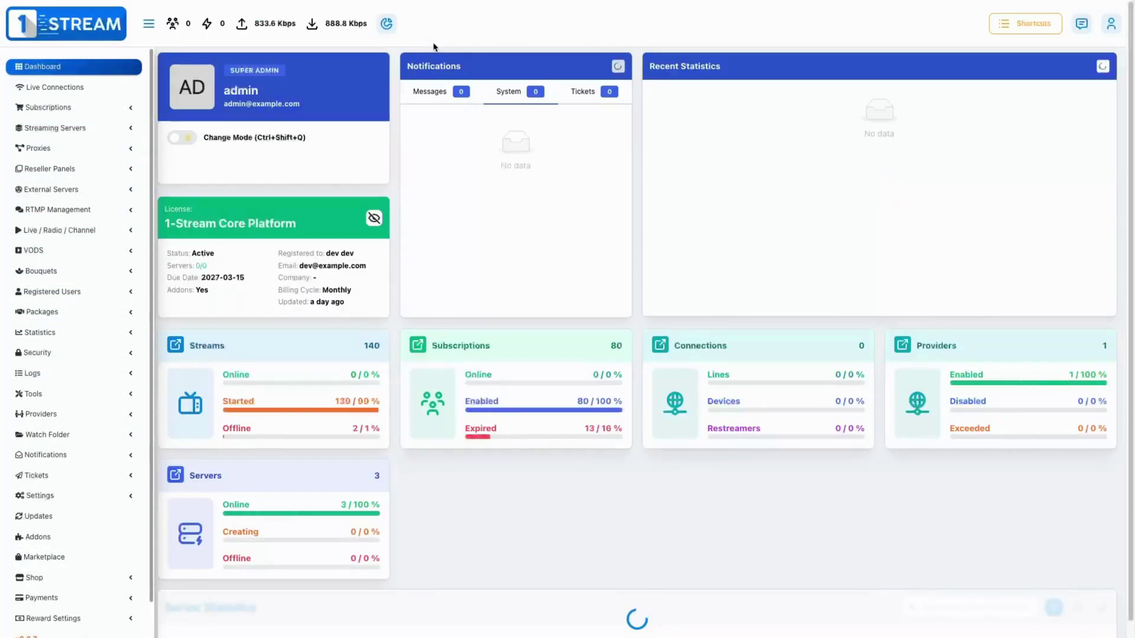
click(72, 110)
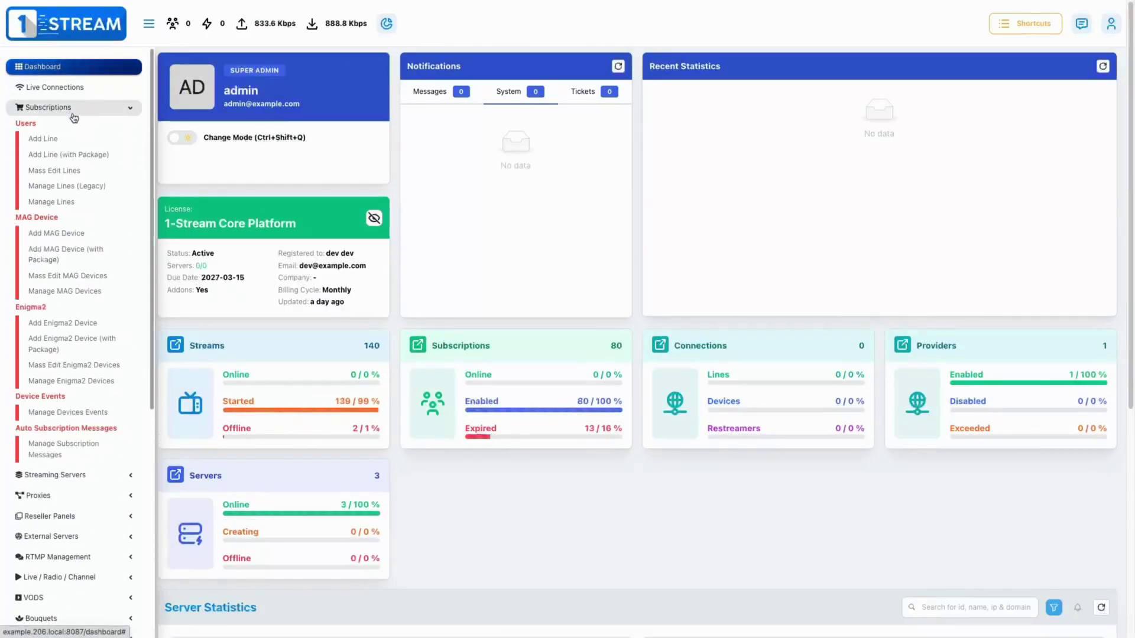
click(76, 204)
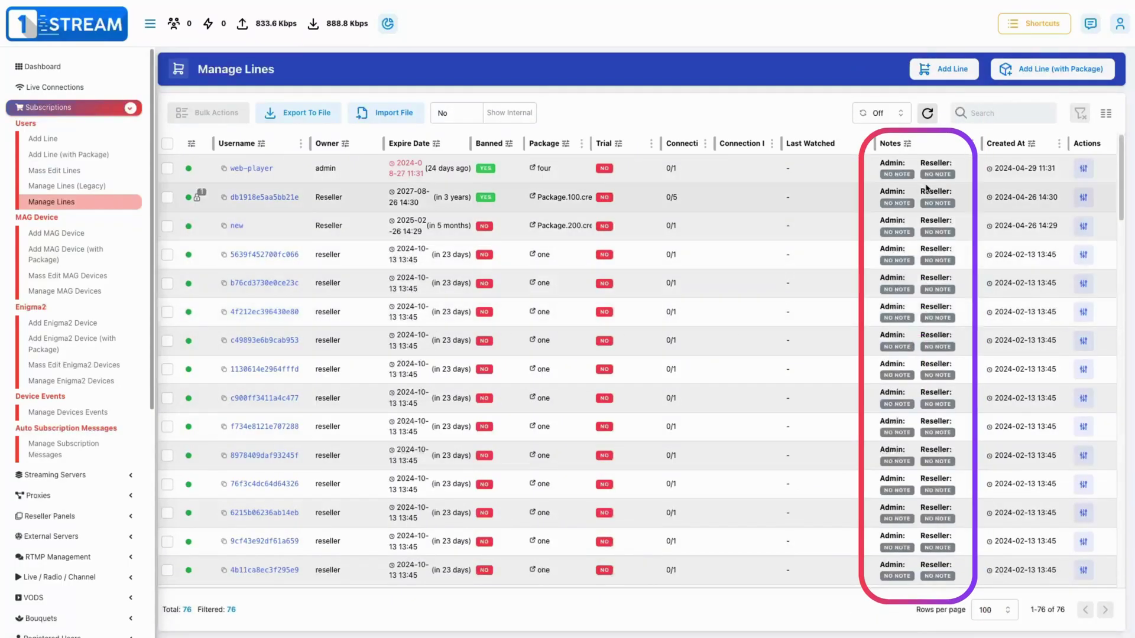
scroll(933, 296, down, 1)
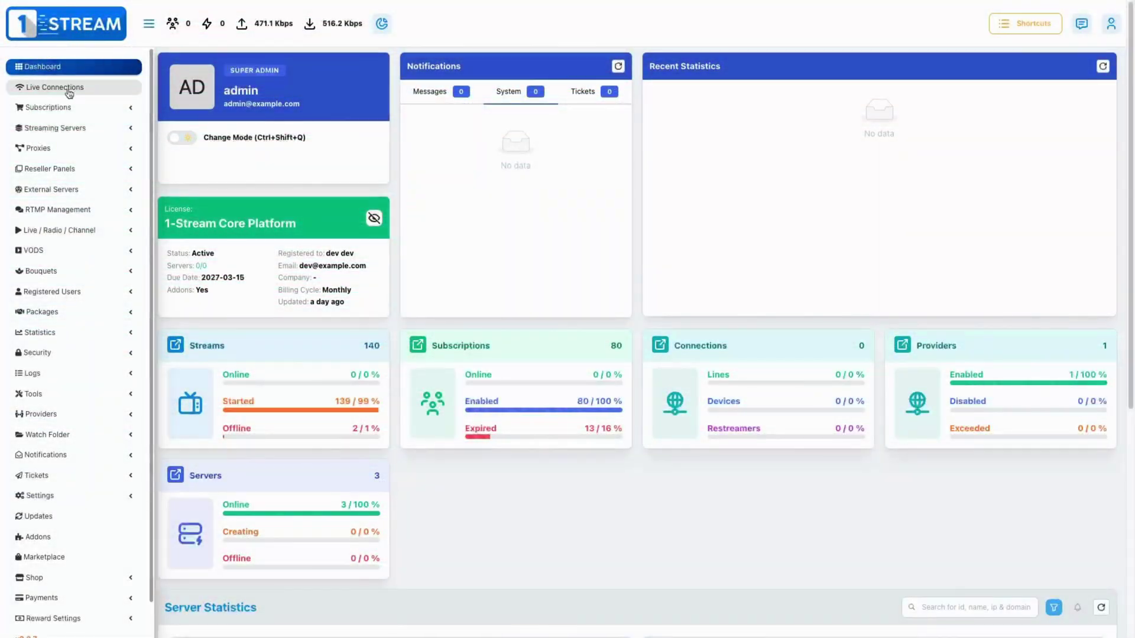
Start a new line and add Curl to its disallowed user agents.
click(59, 107)
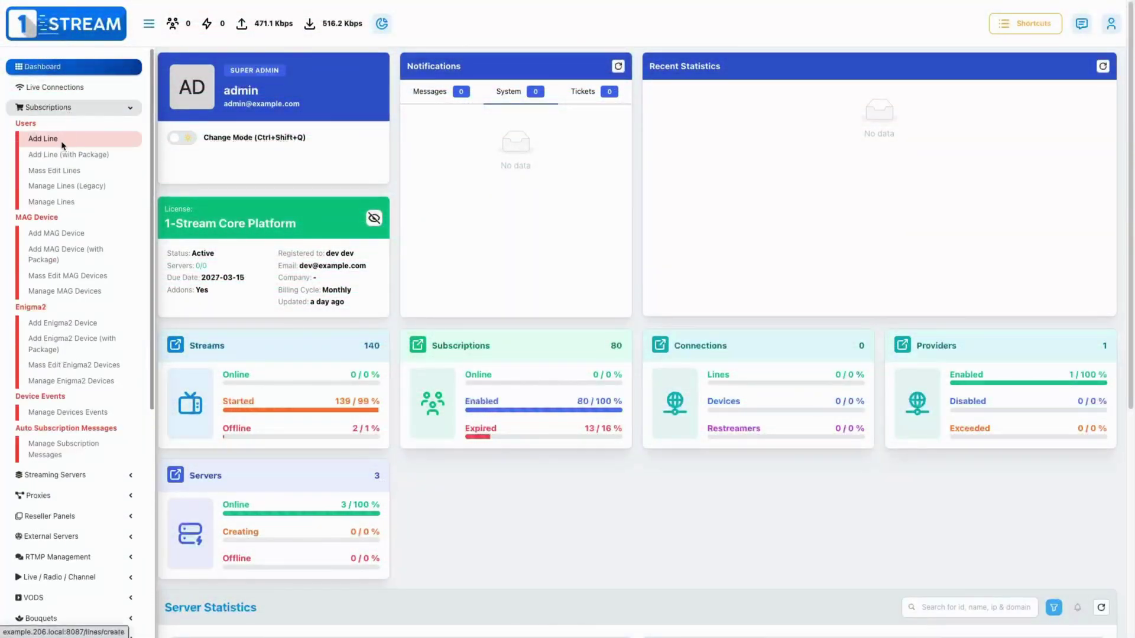
click(62, 143)
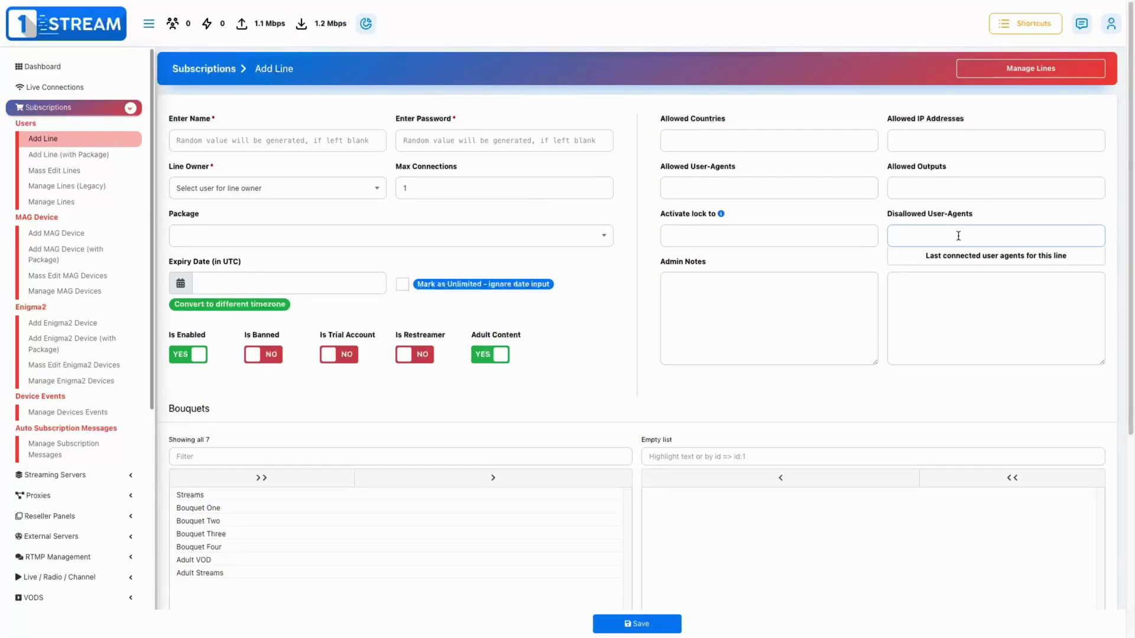
text(c)
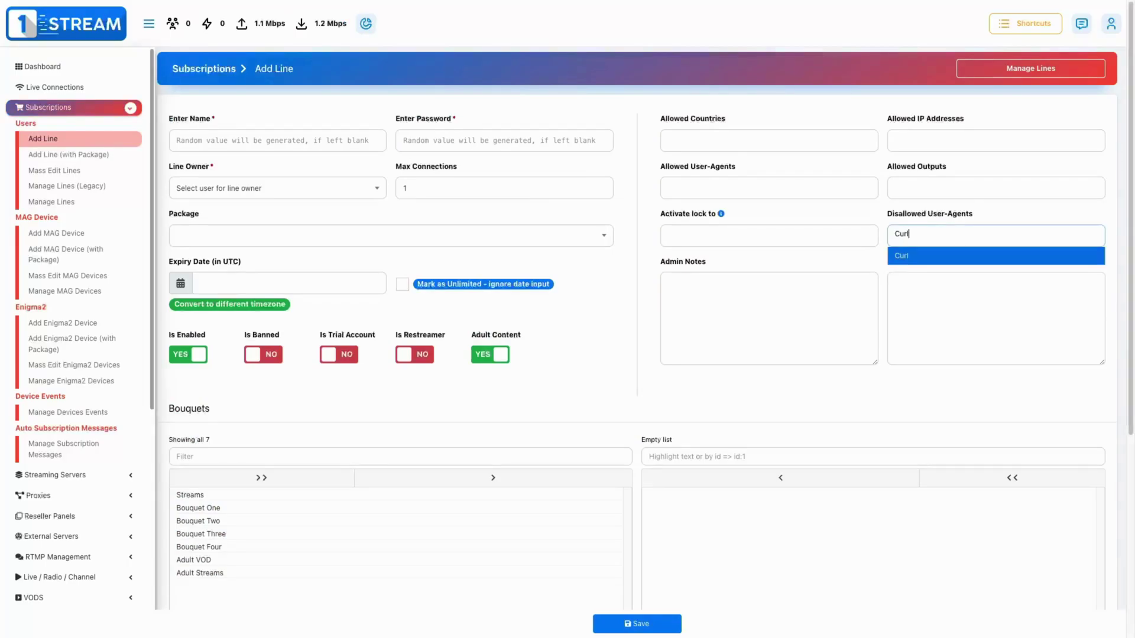
click(970, 257)
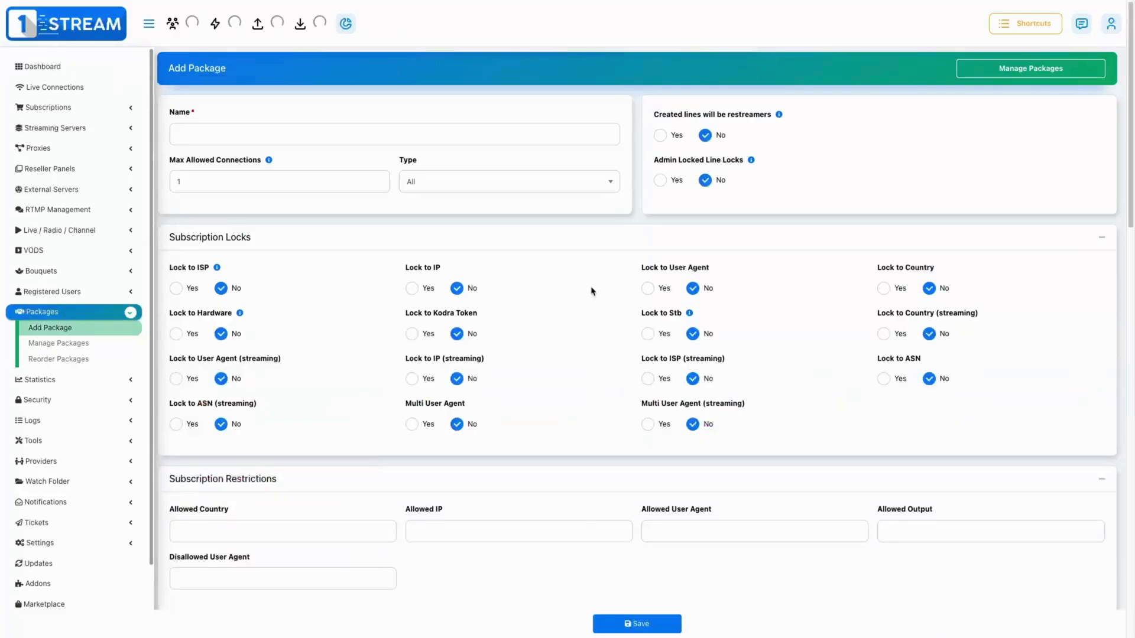
Set Multi User Agent (streaming) to Yes on a new package and try saving without a name.
scroll(592, 291, down, 1)
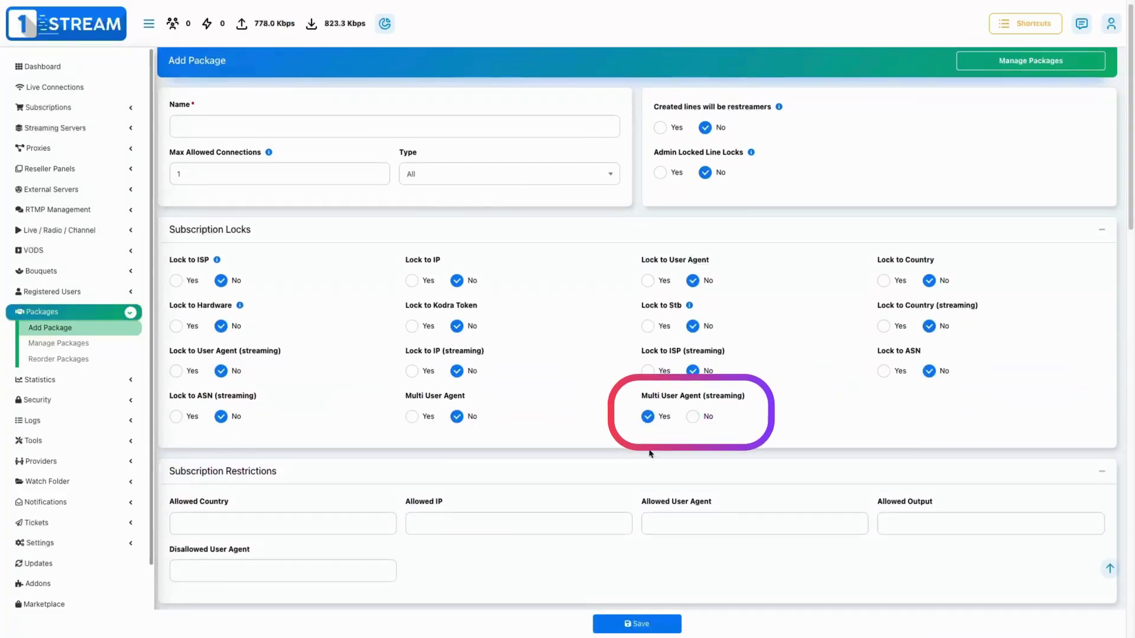
click(654, 627)
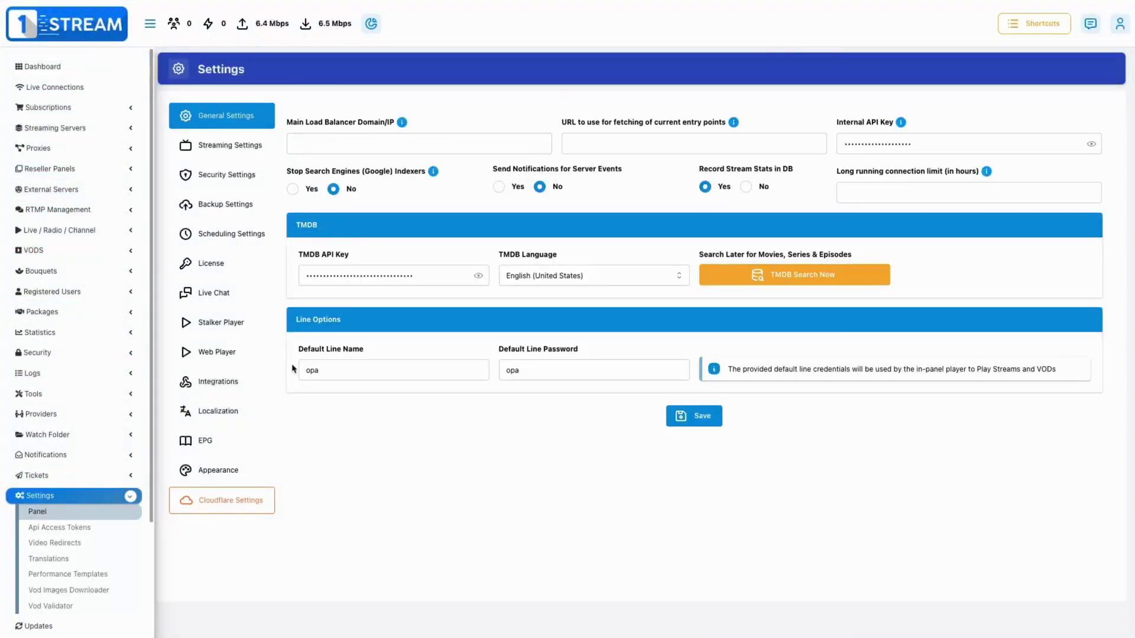
Set the XC API option 'Include stream_uuid in responses' to Yes and save Integrations.
click(218, 383)
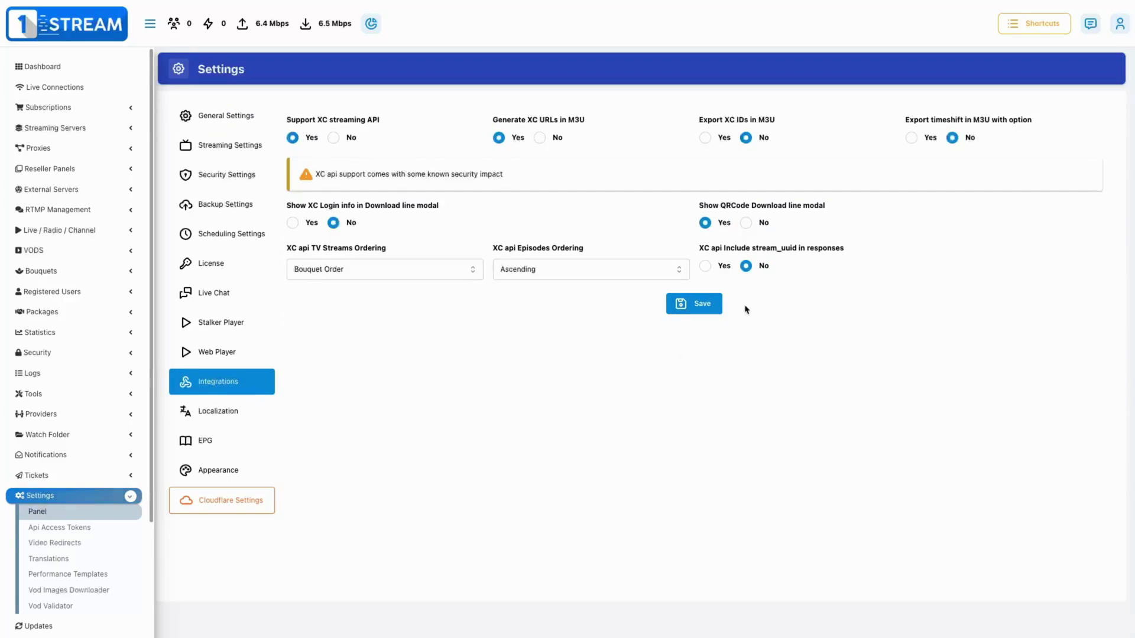
click(706, 266)
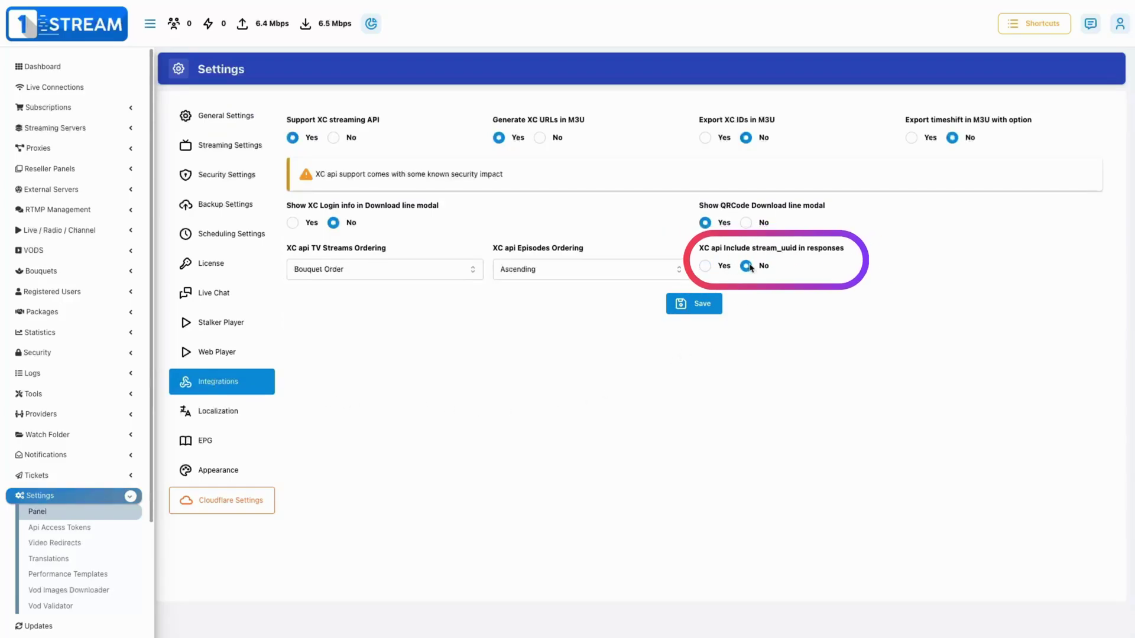
click(697, 304)
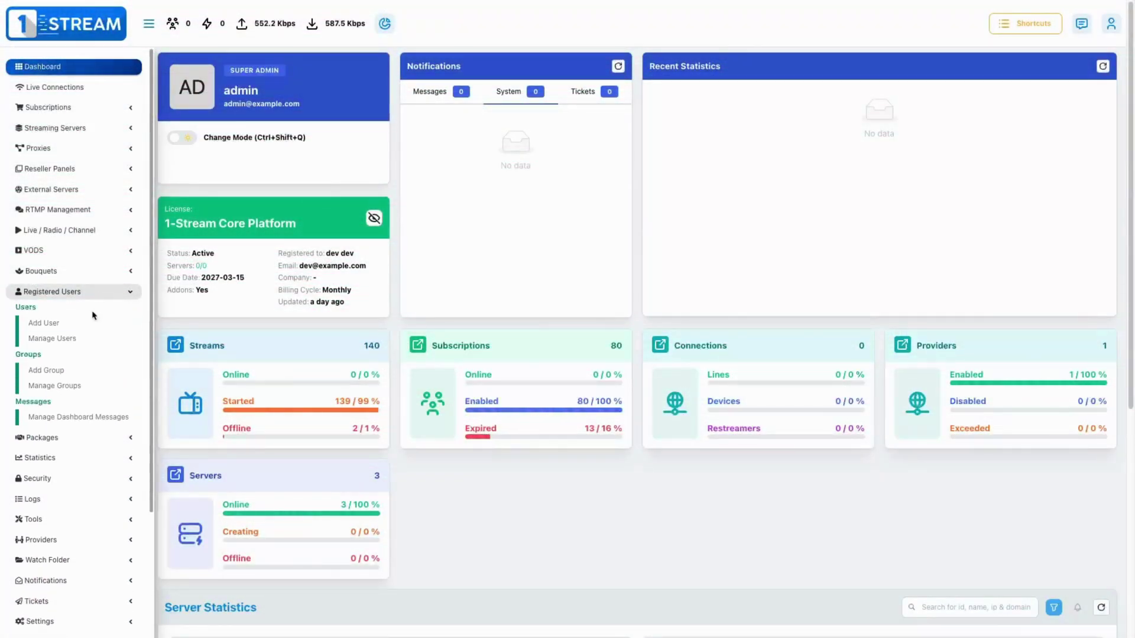
Start a new group and pick reseller, found by searching 'rese', as its sub-users group.
click(71, 372)
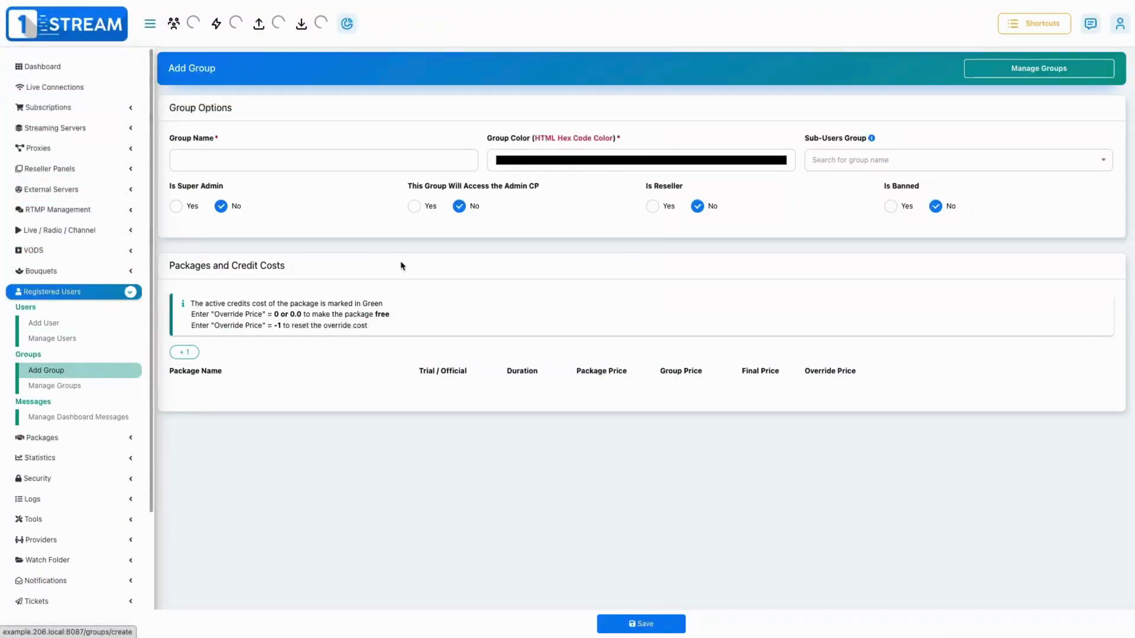
click(838, 169)
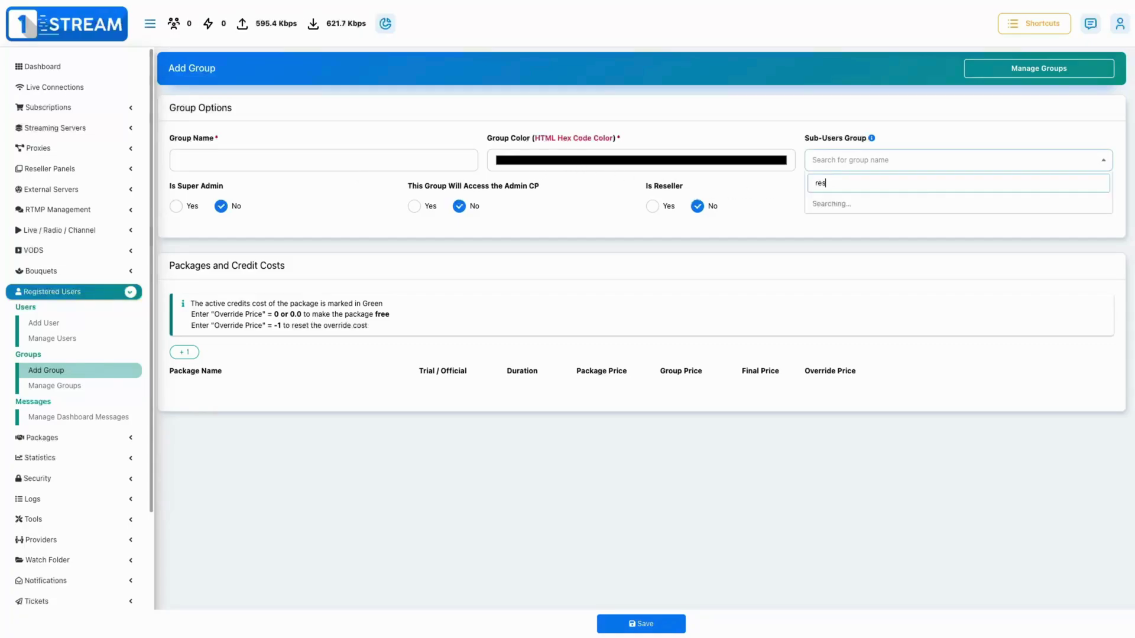
text(rese)
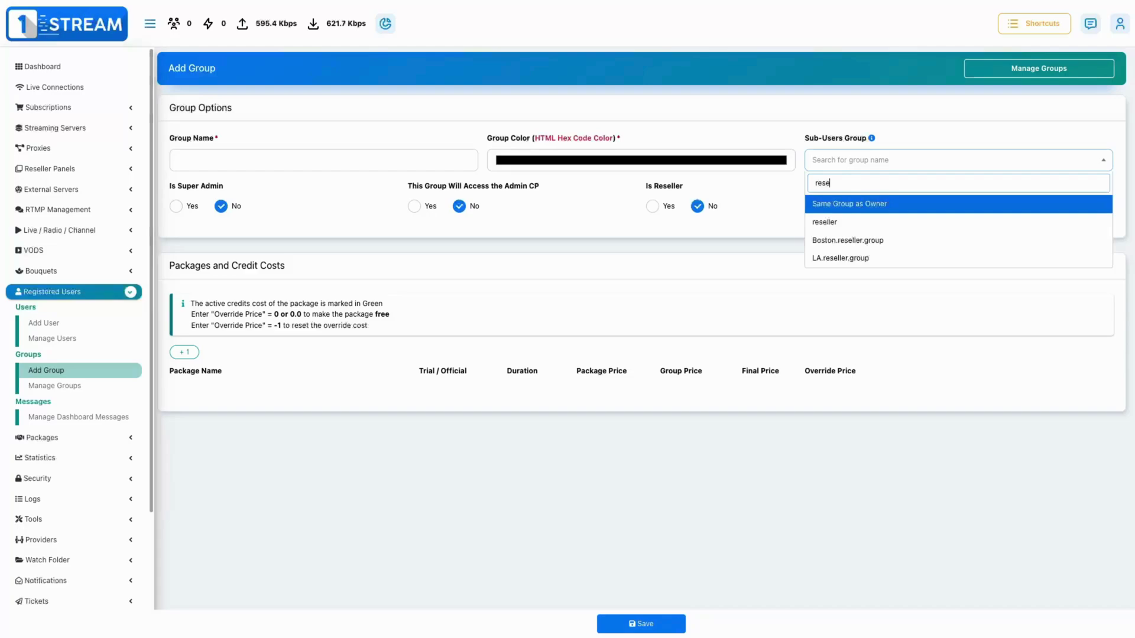
click(840, 223)
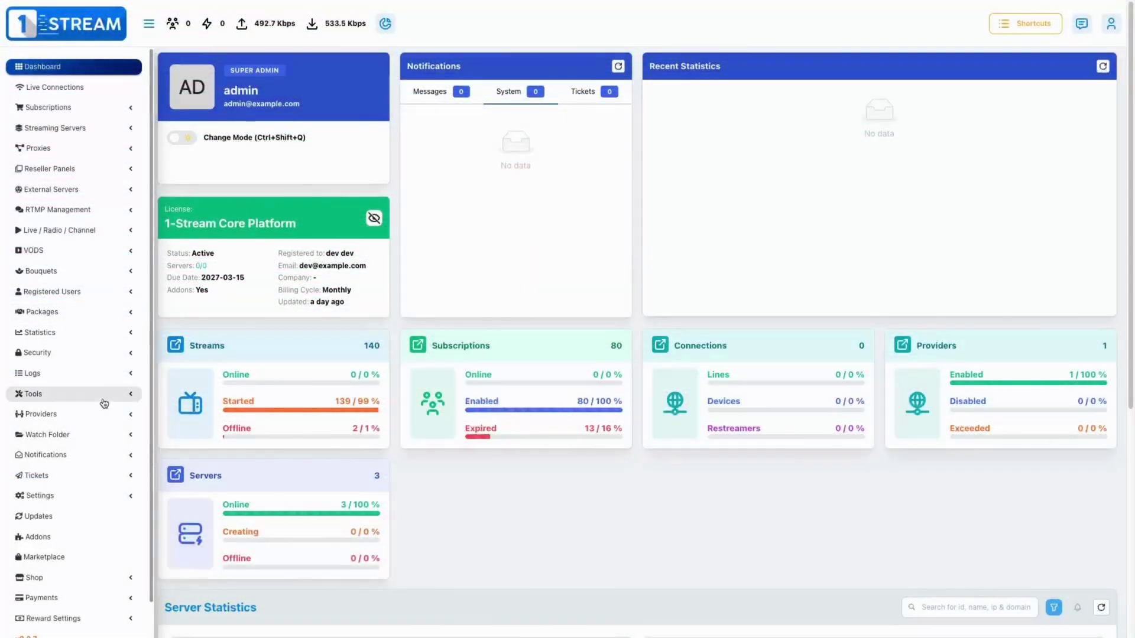
Open the Create Watch Folder form and scroll through its settings.
click(76, 436)
click(72, 451)
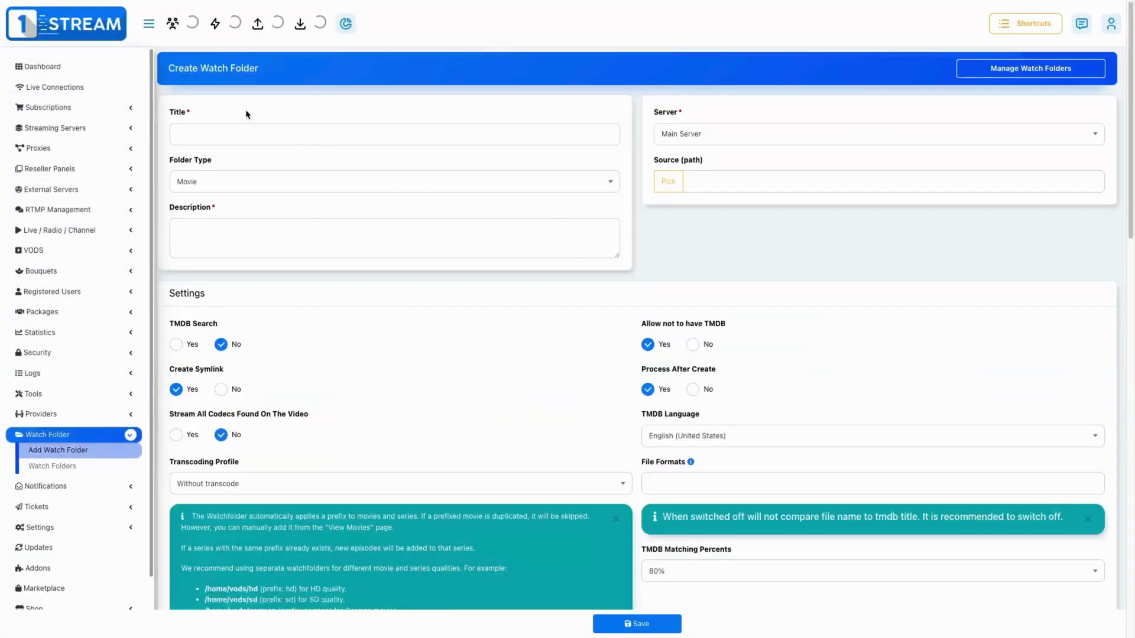
scroll(636, 290, down, 2)
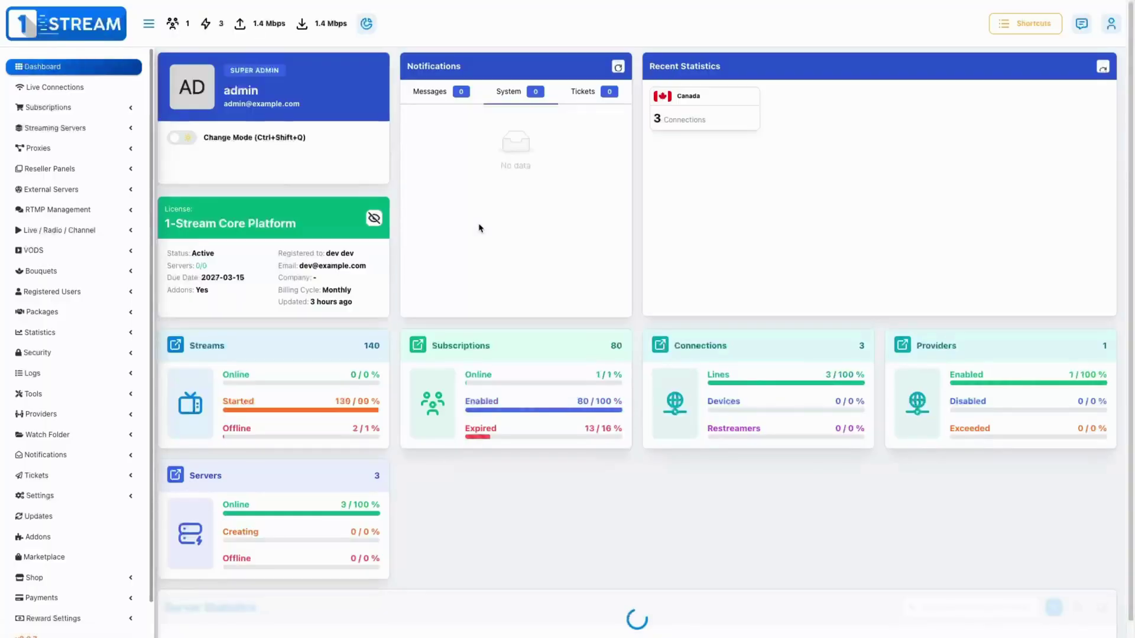
Bring up the Blacklist dialog for the second live connection, range 10.20.10.0/24.
click(80, 88)
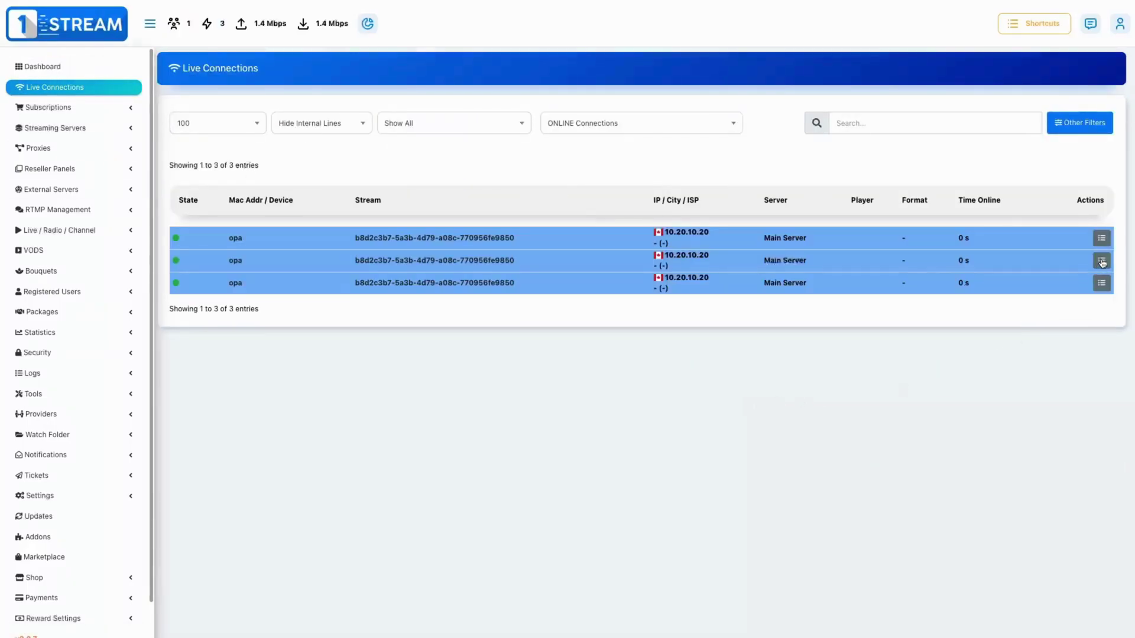
click(1101, 261)
click(1052, 221)
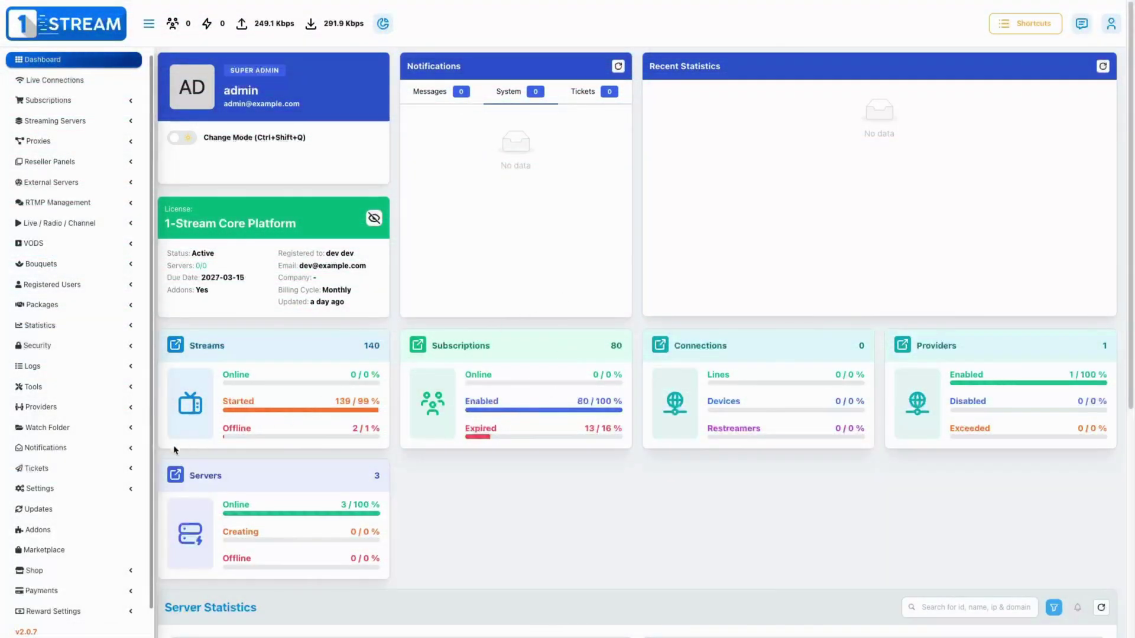
In Panel settings under Stalker Player, set 'Control volume with < & > buttons' to Yes.
click(42, 489)
click(41, 505)
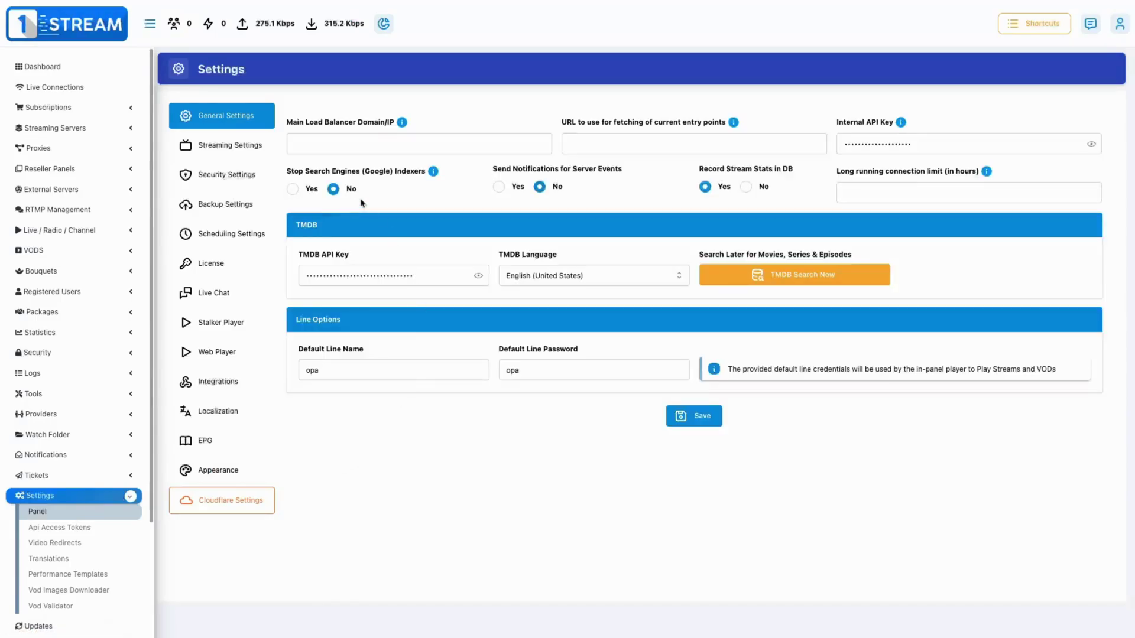
click(210, 322)
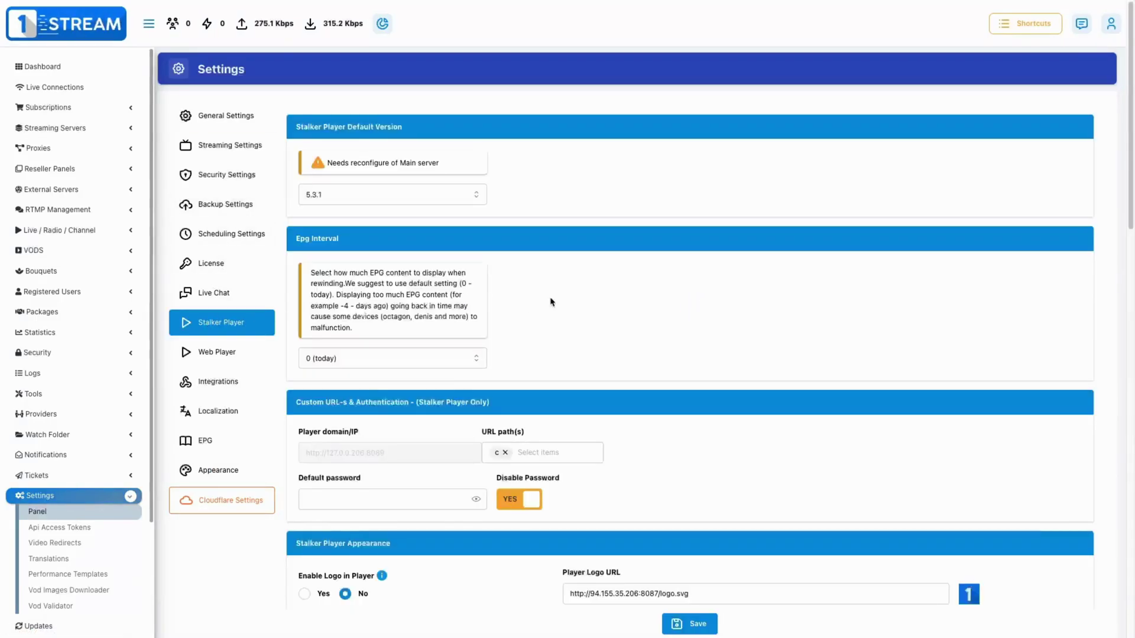
scroll(550, 302, down, 10)
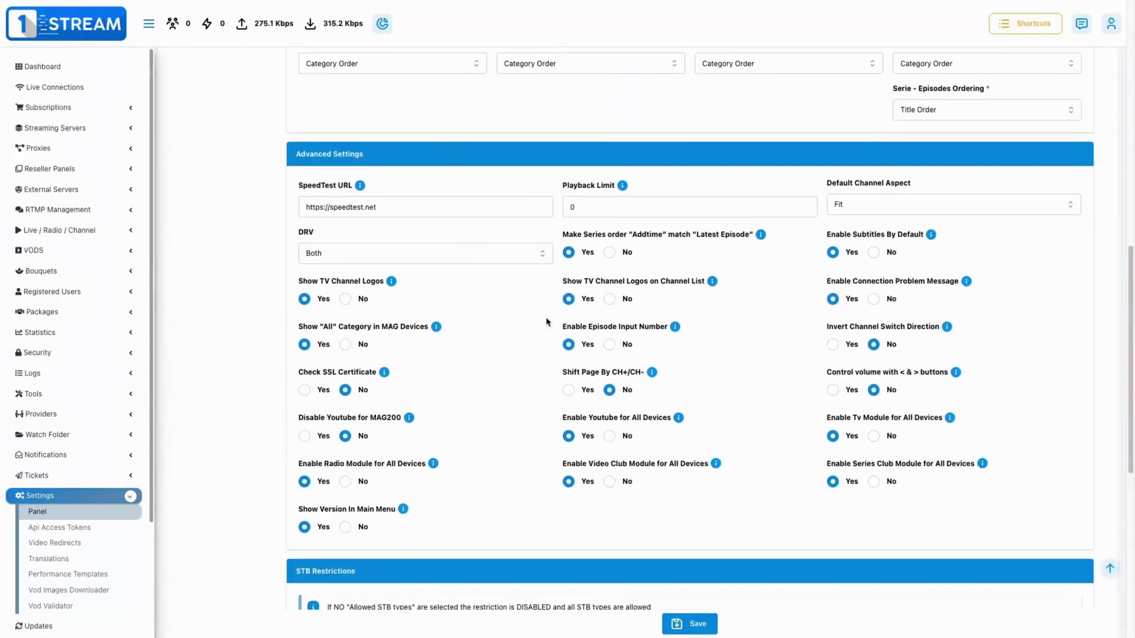
scroll(645, 329, down, 2)
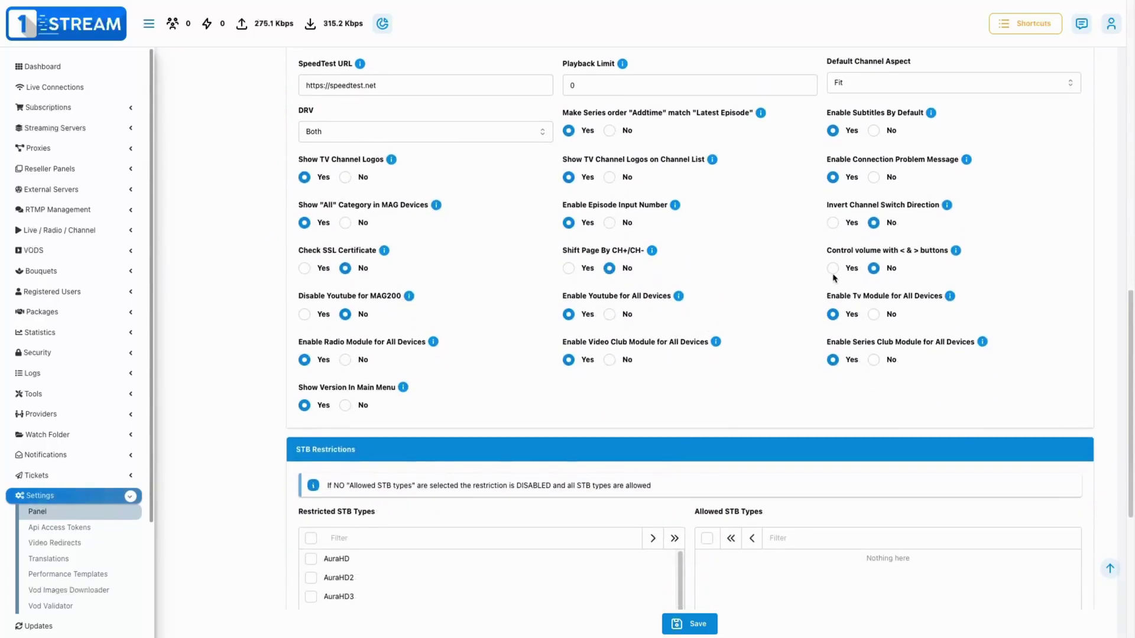
click(833, 271)
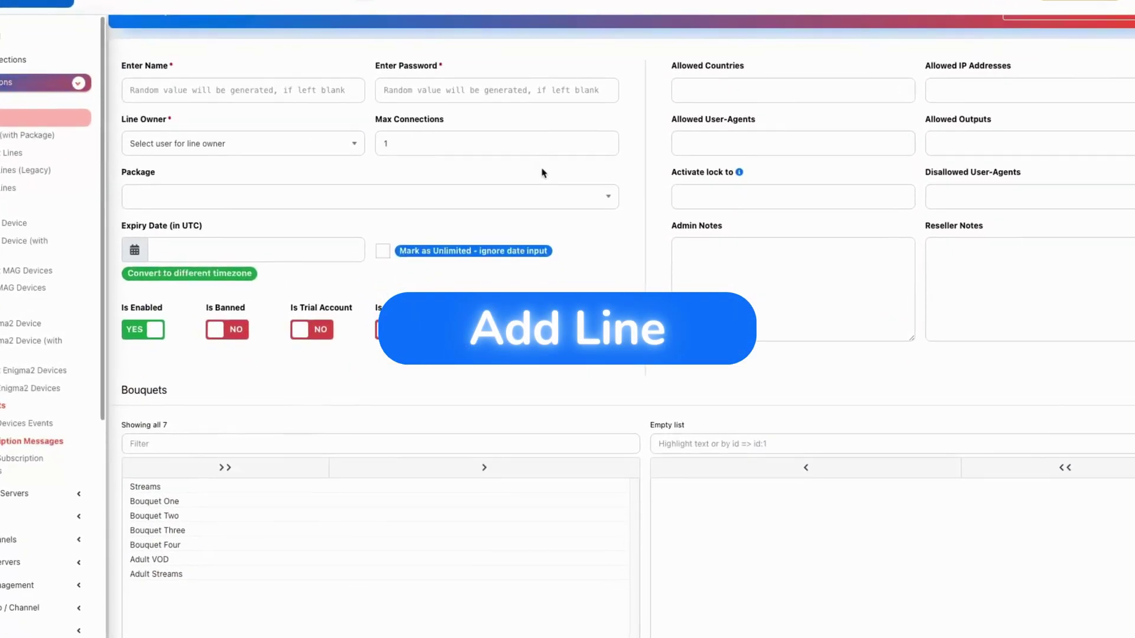
scroll(541, 171, down, 4)
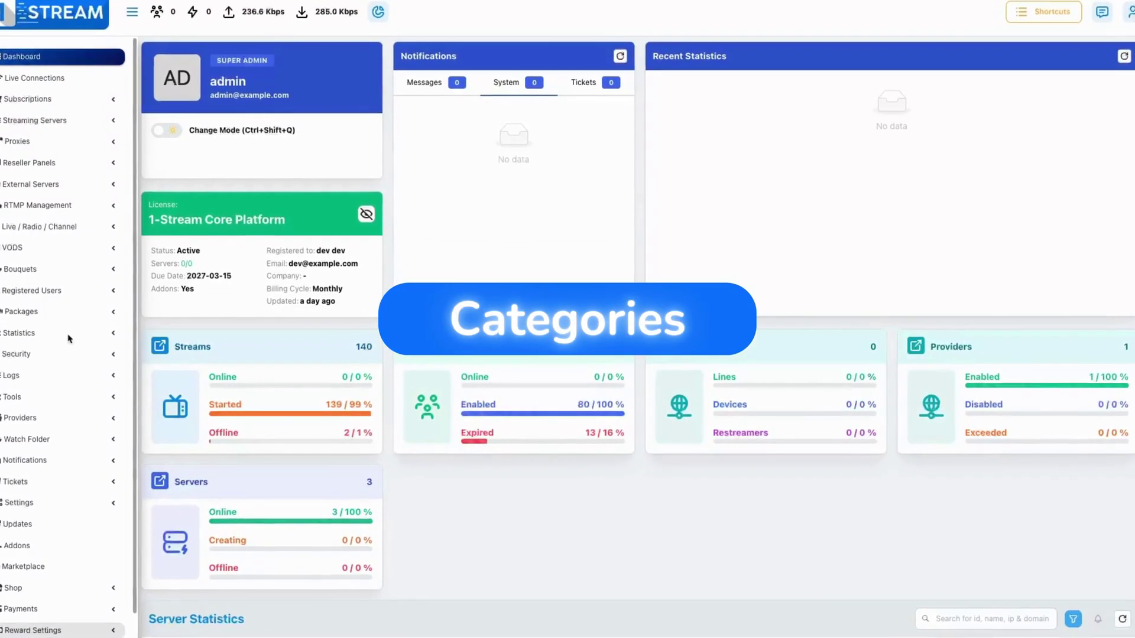
click(24, 398)
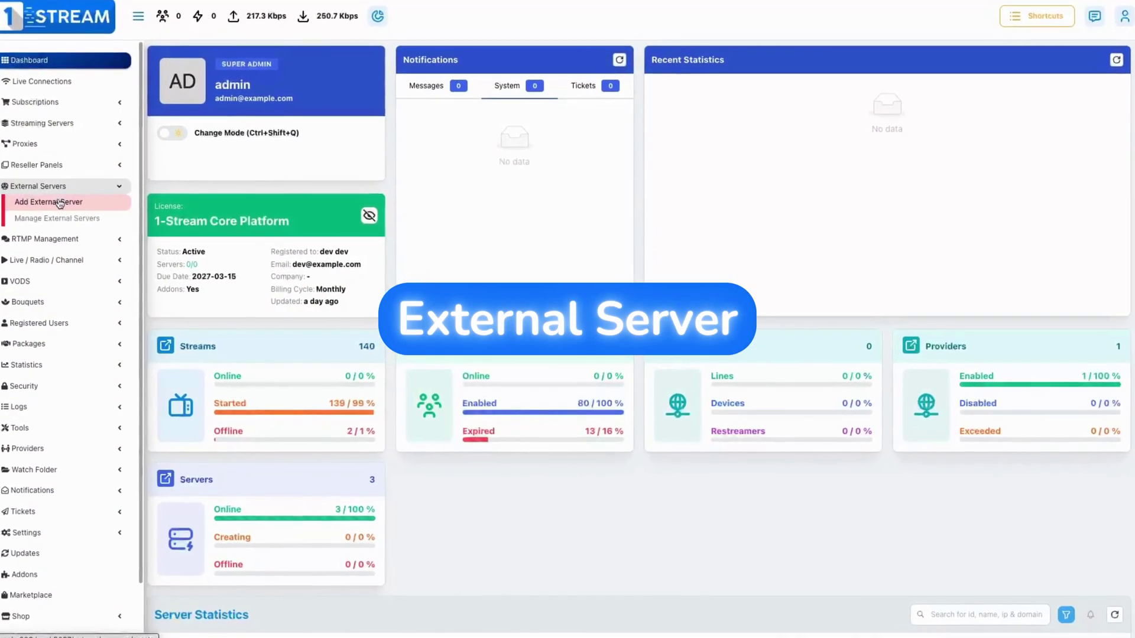
Open the Add External Server form from the External Servers sidebar menu.
click(66, 204)
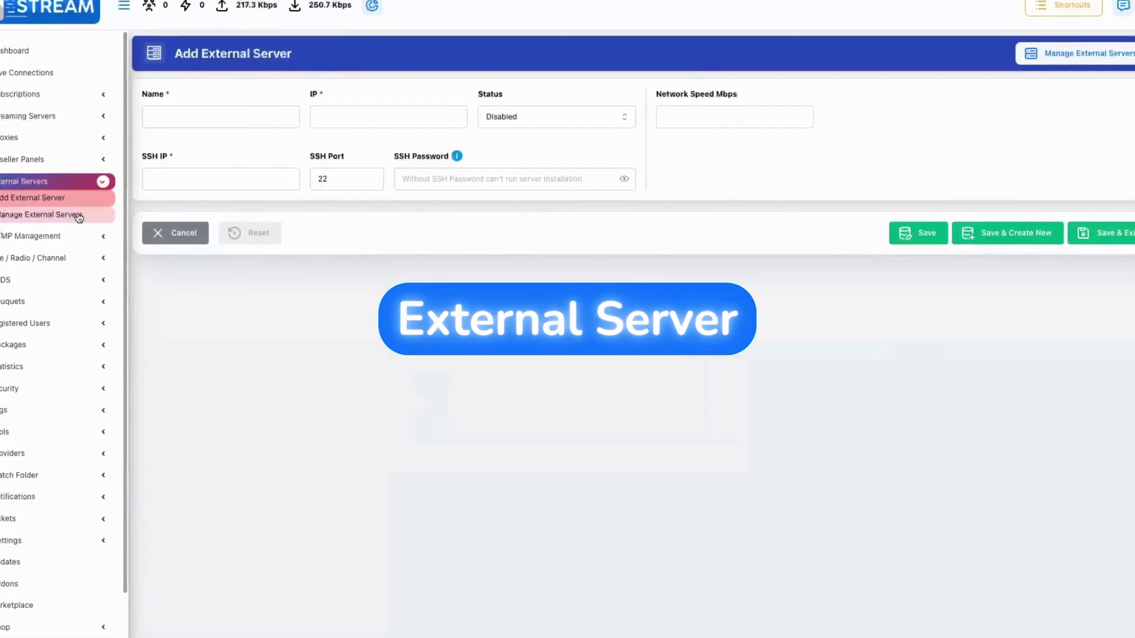